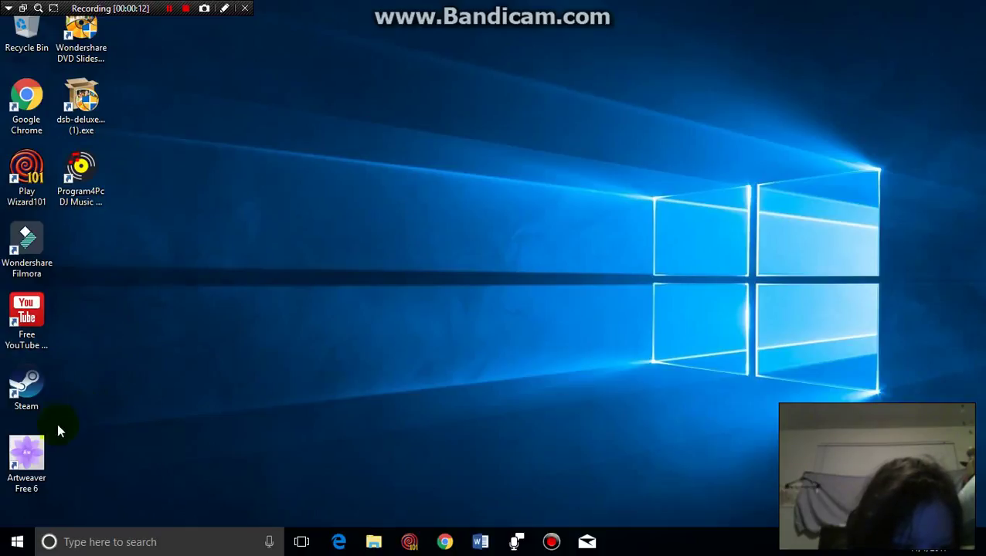
Step: Launch Artweaver Free 6 from the desktop and dismiss its welcome window
{"action": "left_click", "coordinate": [35, 452]}
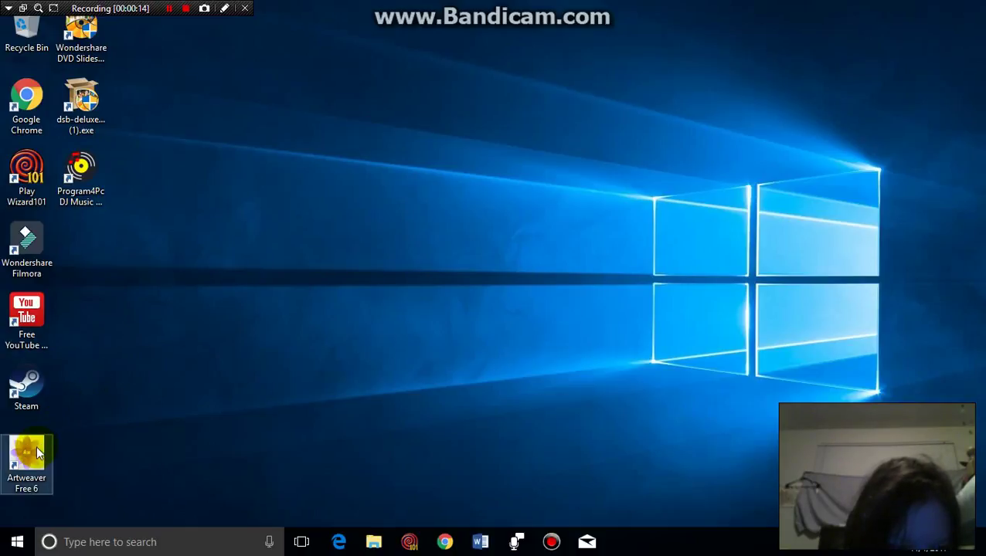
{"action": "double_click", "coordinate": [34, 452]}
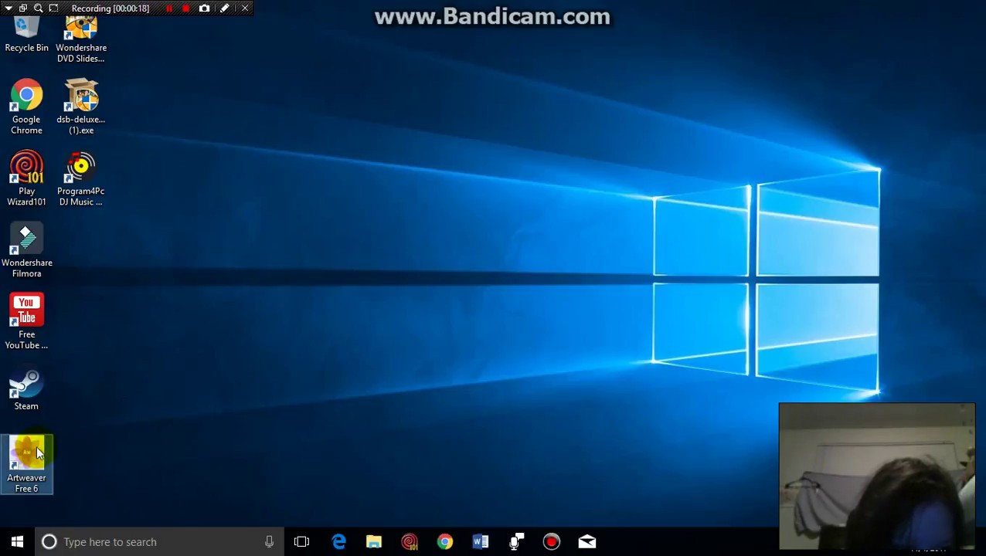
{"action": "left_click", "coordinate": [147, 342]}
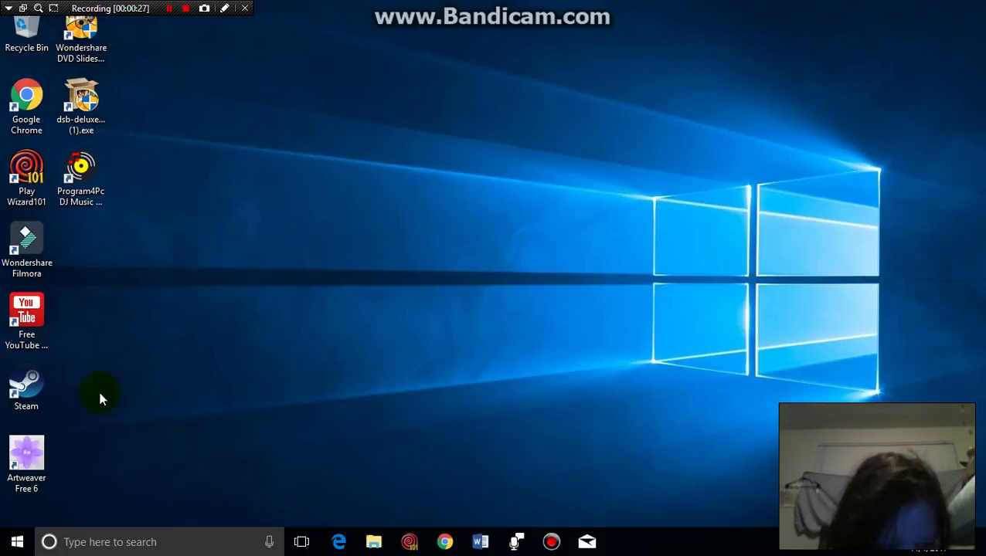
{"action": "double_click", "coordinate": [37, 462]}
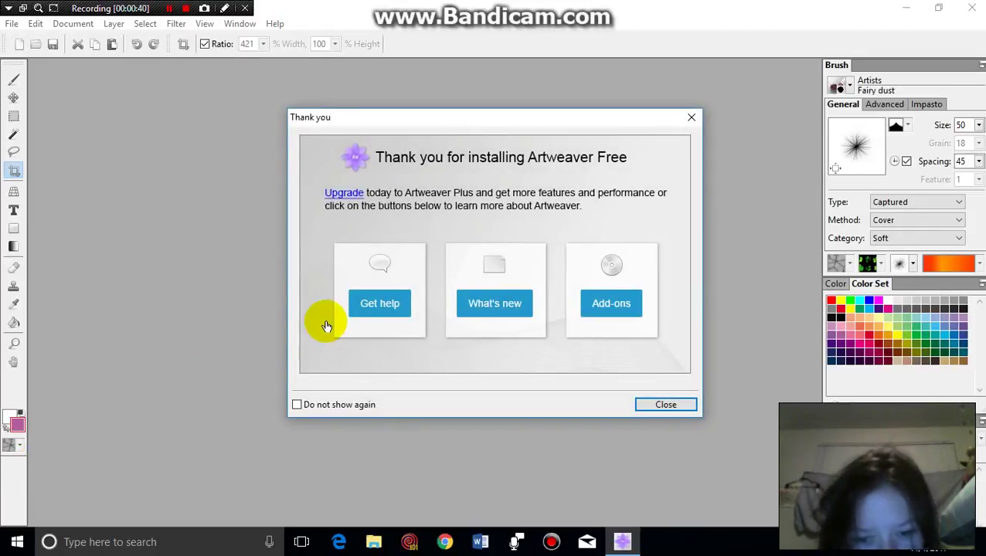
{"action": "left_click", "coordinate": [691, 117]}
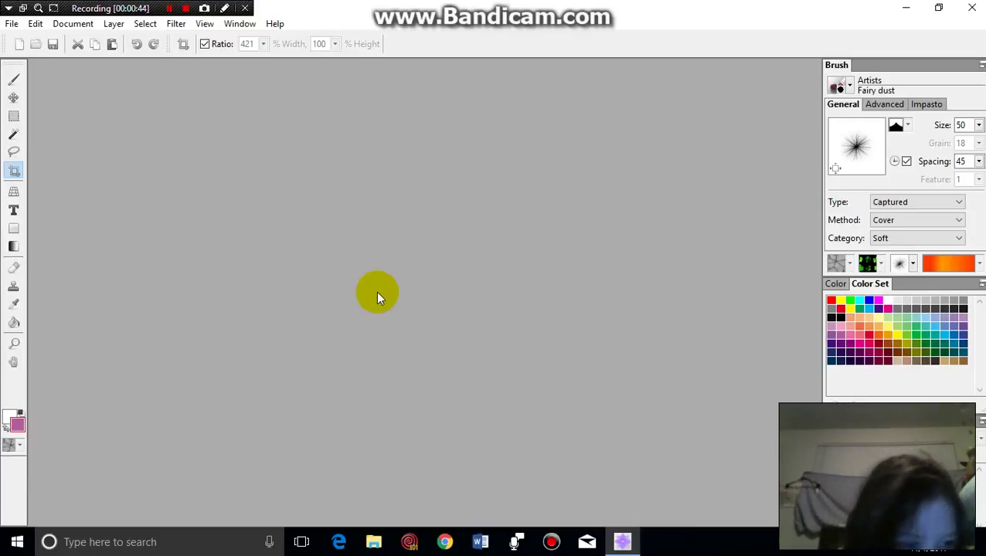
Step: Open the existing Artweaver document "Untitled 2" from the Documents folder
{"action": "left_click", "coordinate": [25, 50]}
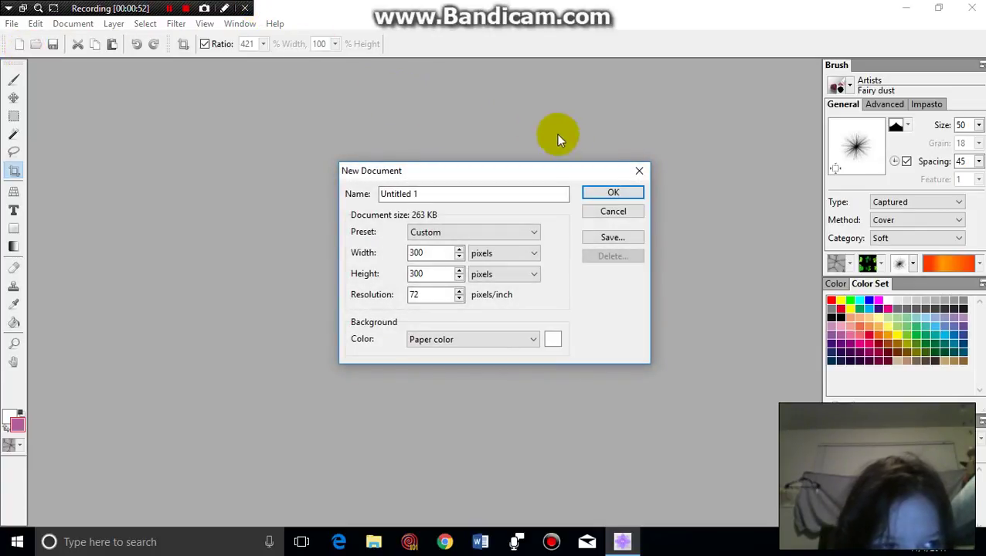
{"action": "left_click", "coordinate": [639, 173]}
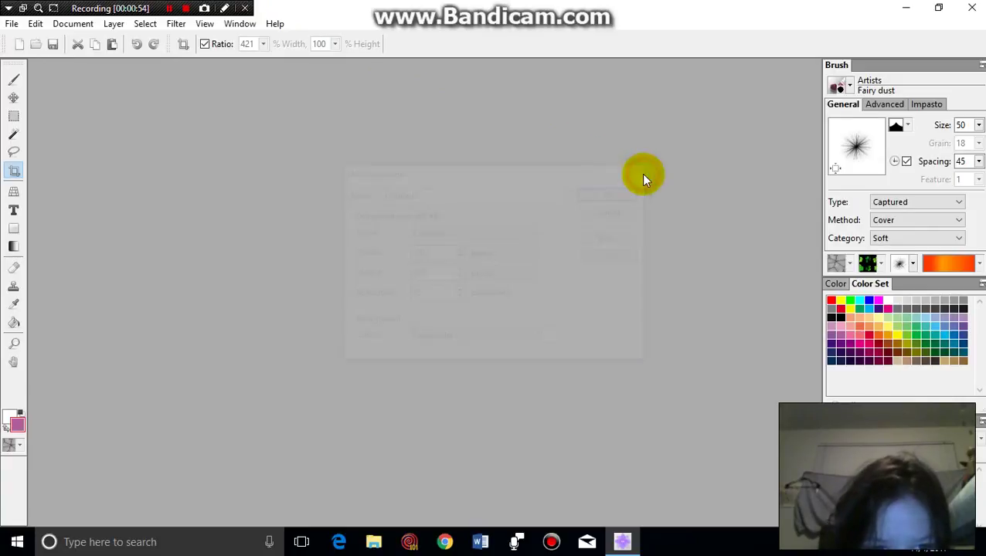
{"action": "left_click", "coordinate": [89, 25]}
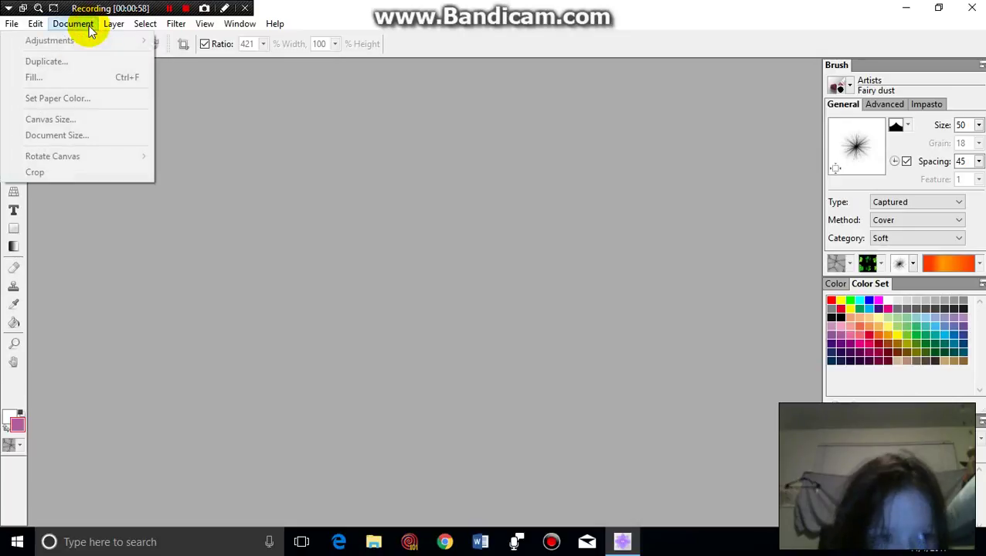
{"action": "mouse_move", "coordinate": [12, 26]}
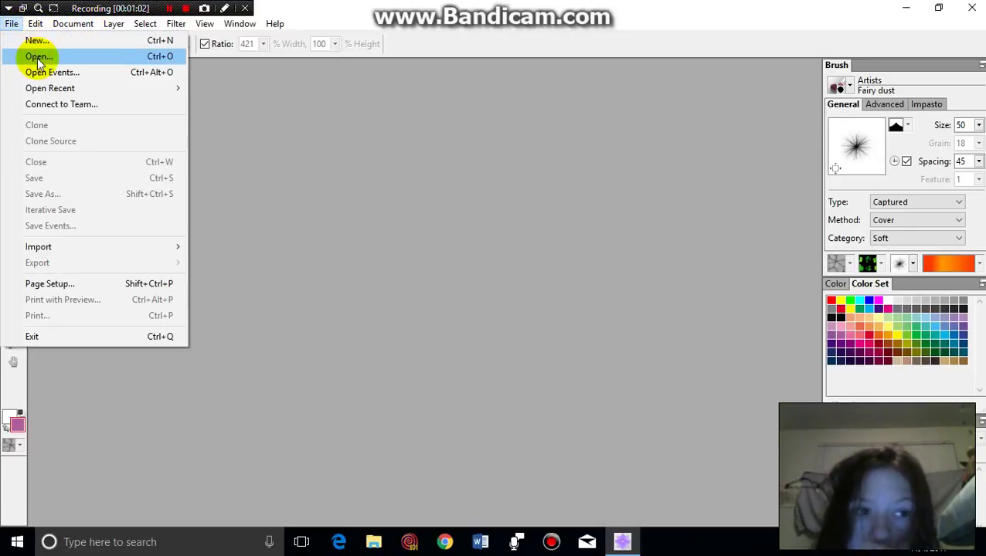
{"action": "left_click", "coordinate": [38, 57]}
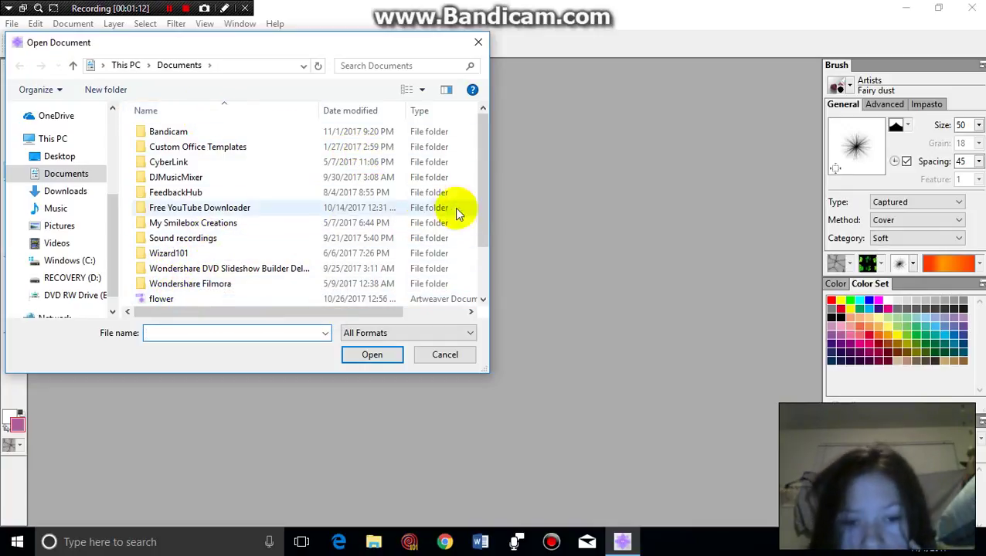
{"action": "left_click_drag", "start_coordinate": [483, 198], "coordinate": [497, 266]}
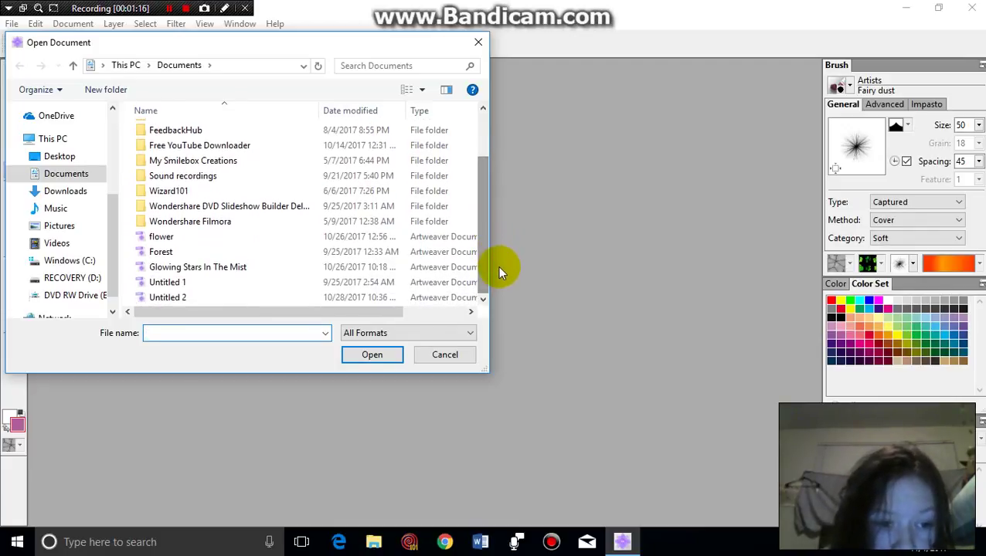
{"action": "left_click", "coordinate": [349, 300]}
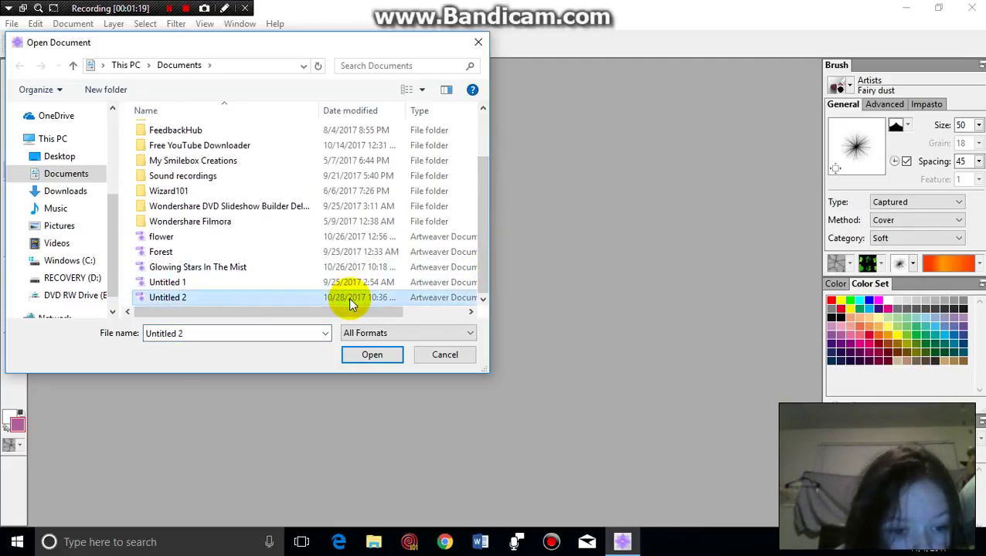
{"action": "left_click", "coordinate": [366, 355]}
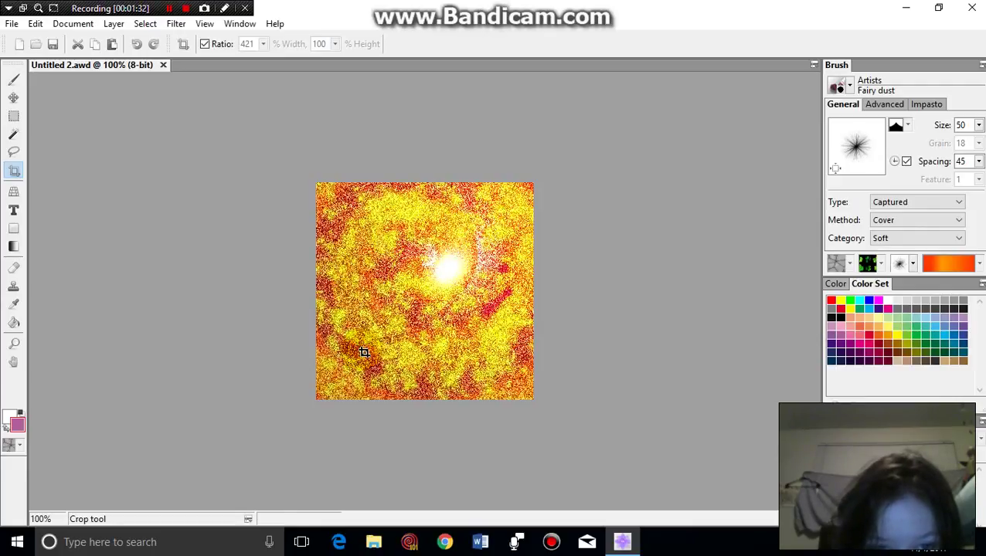
Step: Activate the Brush tool and pick a purple paint colour (R 142, G 86, B 155) from the colour set
{"action": "left_click", "coordinate": [329, 298]}
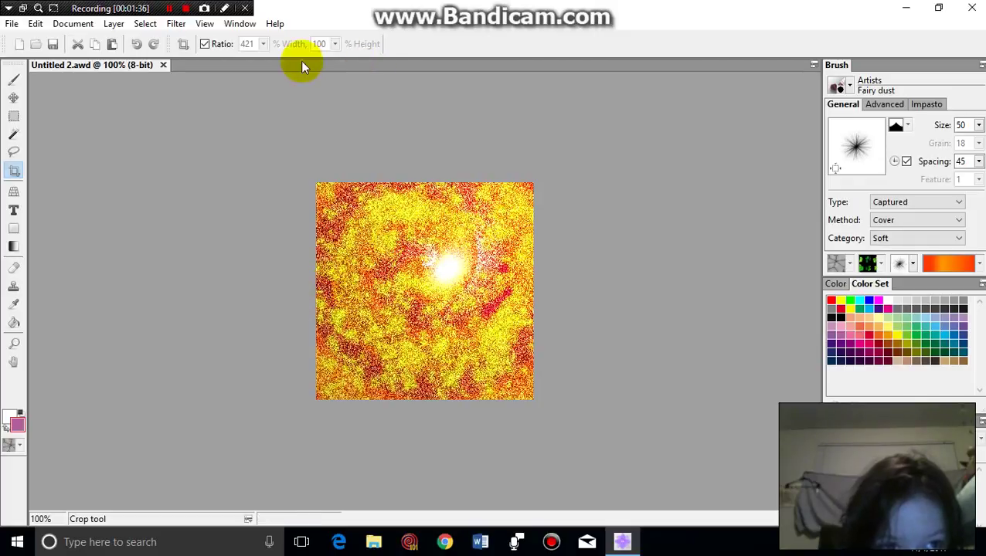
{"action": "left_click", "coordinate": [265, 47]}
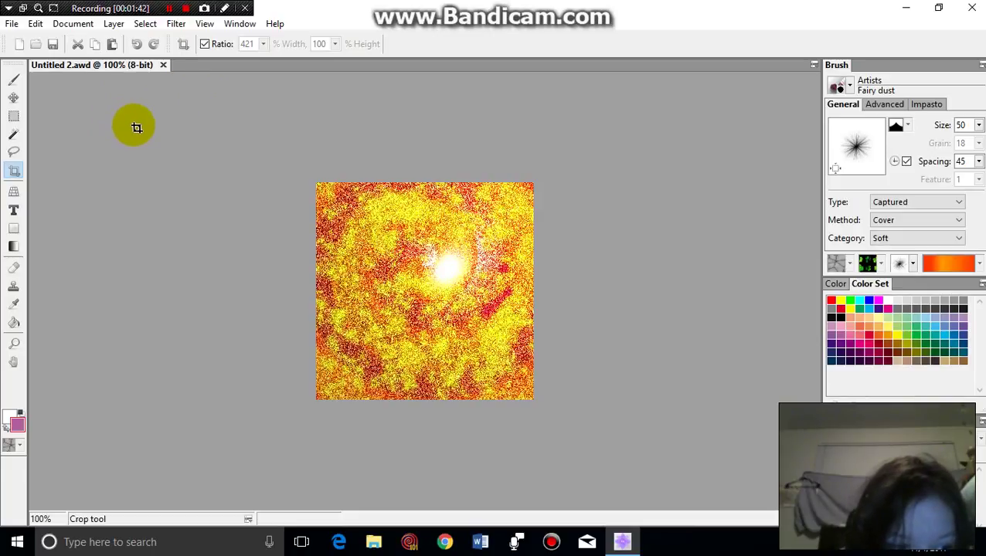
{"action": "left_click", "coordinate": [14, 347]}
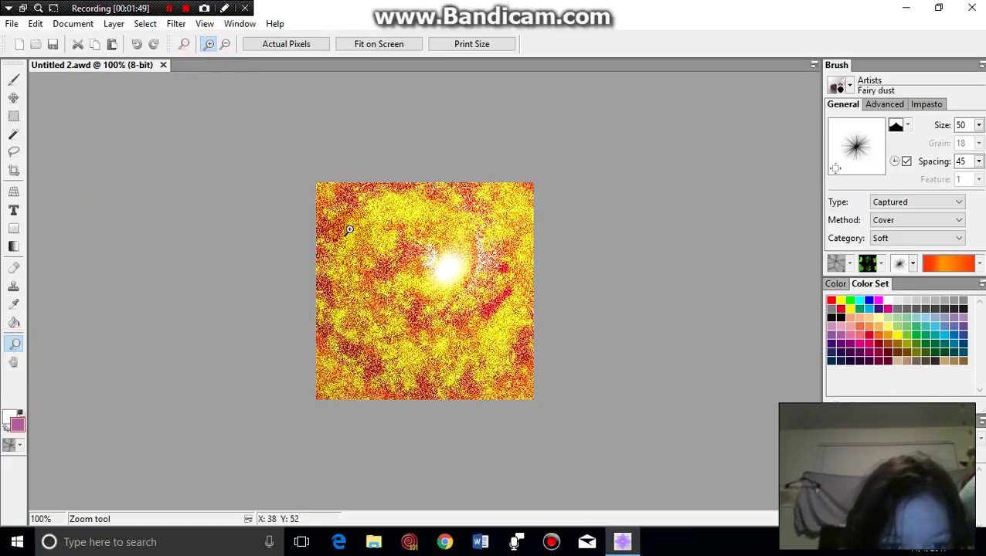
{"action": "left_click", "coordinate": [385, 301]}
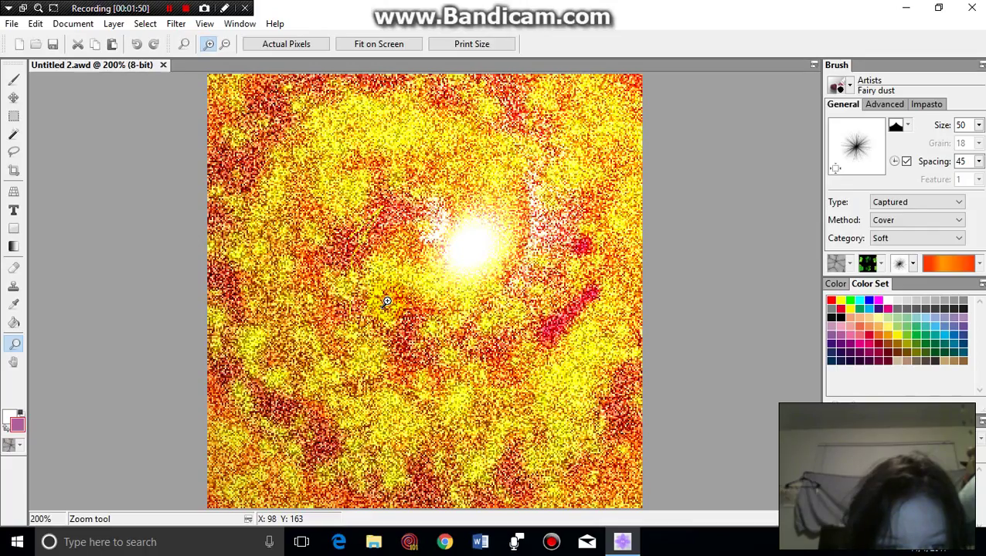
{"action": "left_click", "coordinate": [386, 302]}
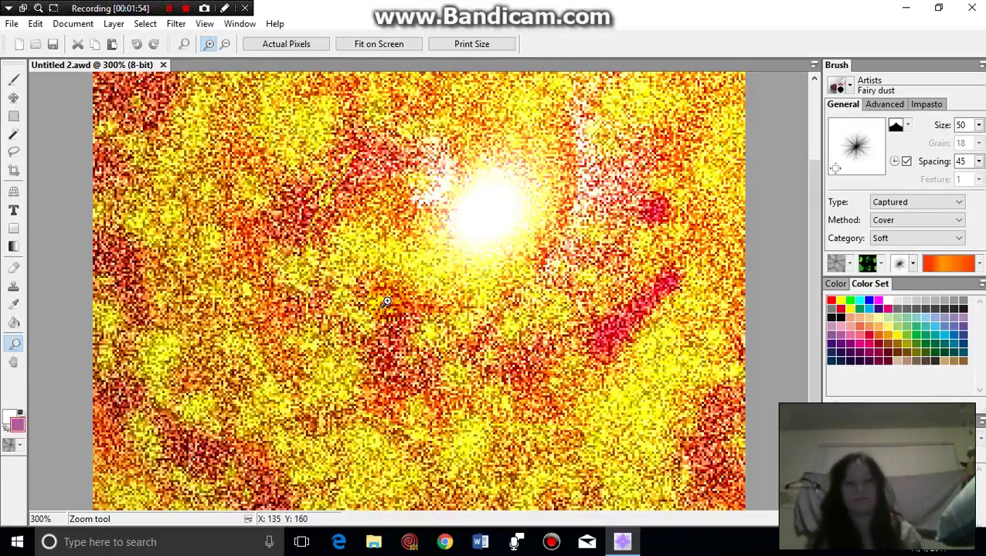
{"action": "left_click", "coordinate": [386, 301]}
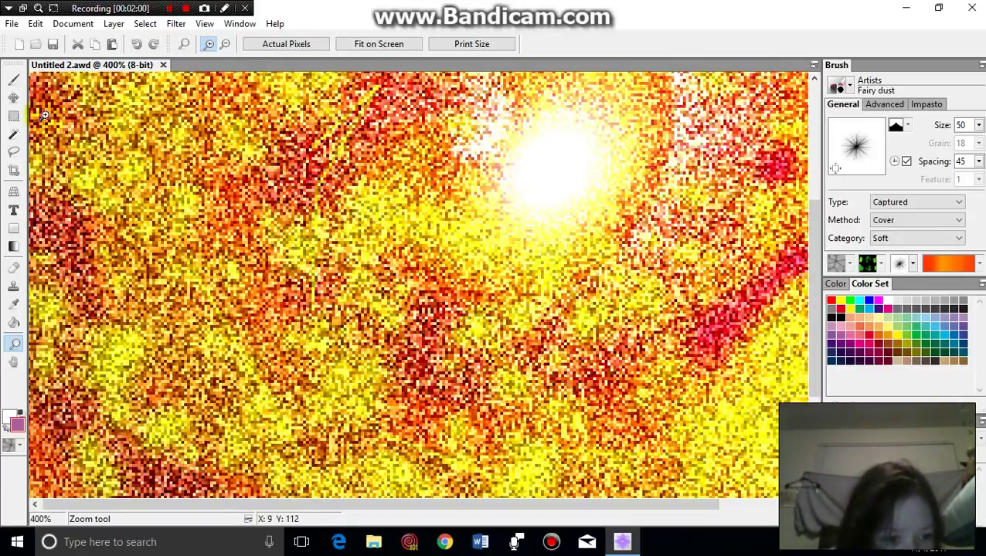
{"action": "left_click", "coordinate": [14, 80]}
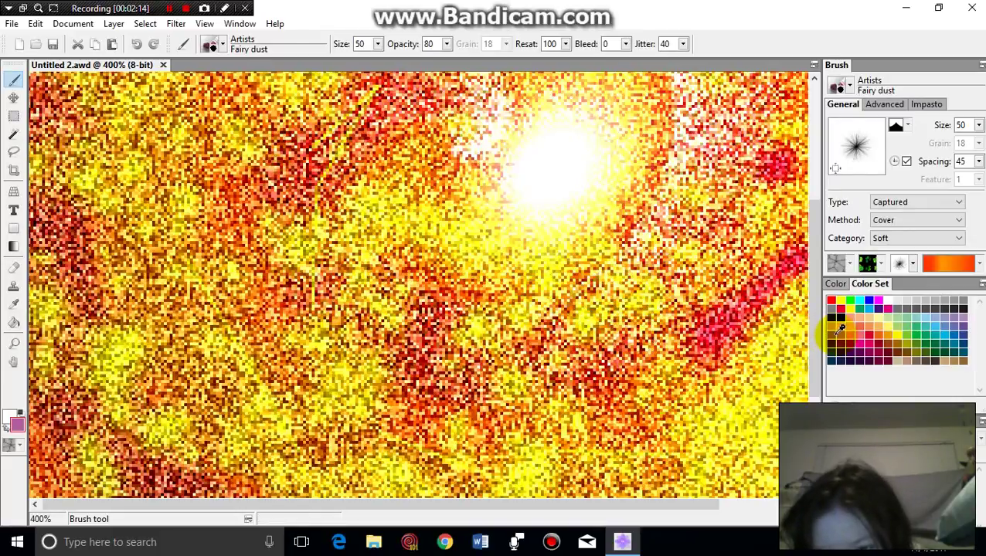
{"action": "left_click", "coordinate": [835, 331]}
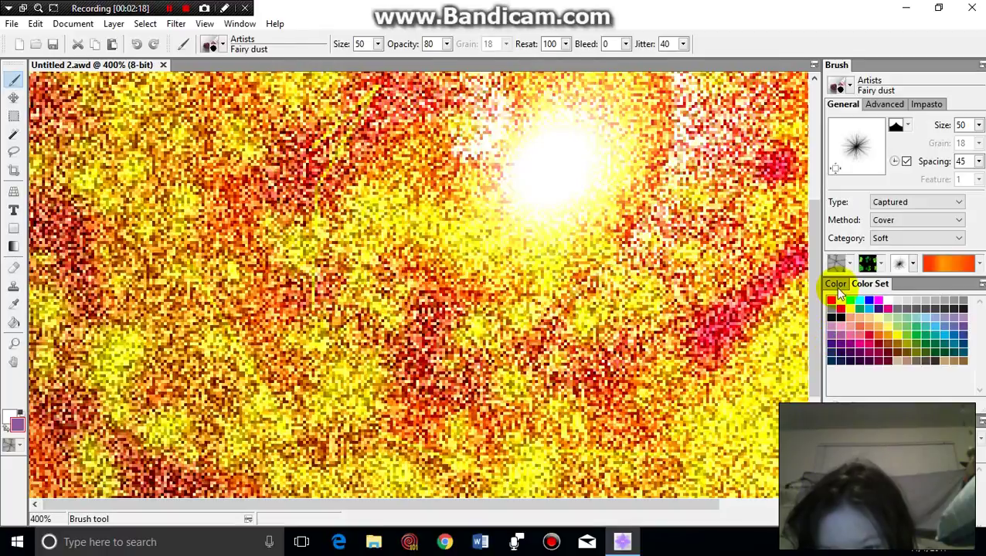
{"action": "left_click", "coordinate": [839, 287]}
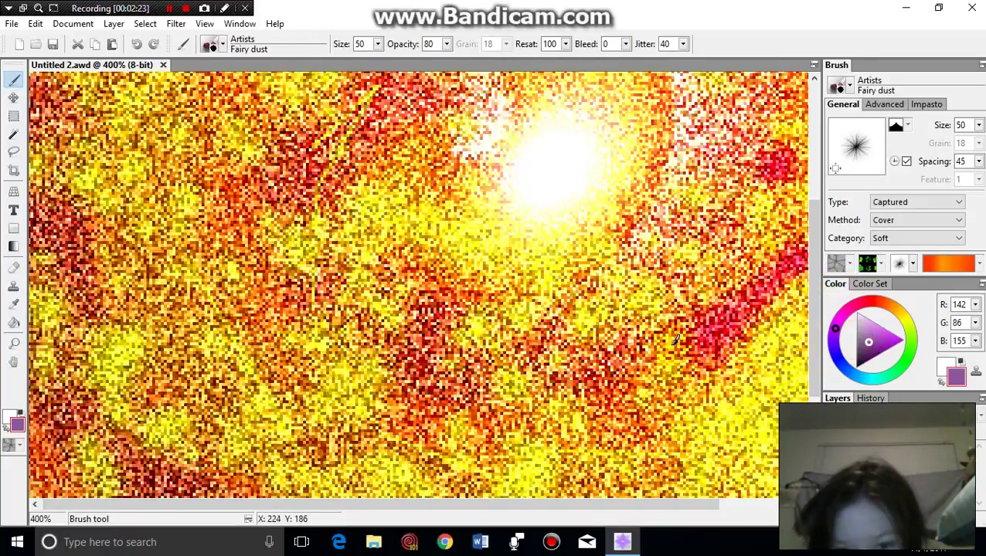
Step: Dab six separate purple spots with the Fairy dust brush across the area below the bright white glow
{"action": "left_click", "coordinate": [661, 268]}
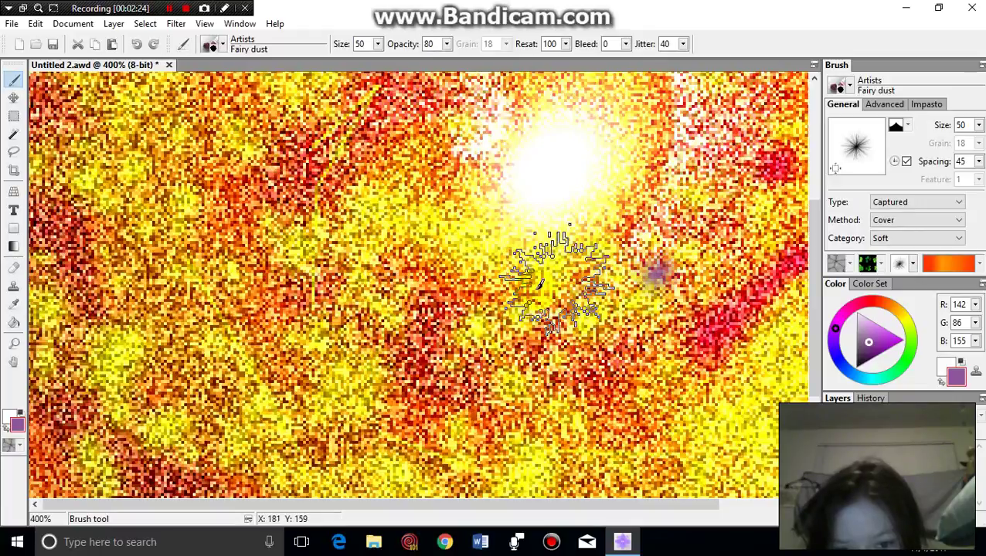
{"action": "left_click", "coordinate": [523, 300]}
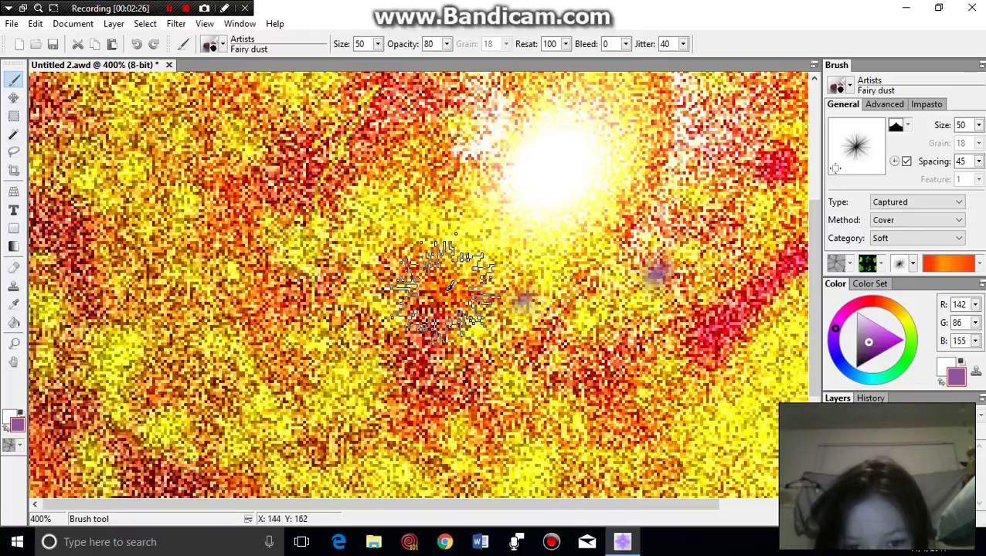
{"action": "left_click", "coordinate": [417, 281]}
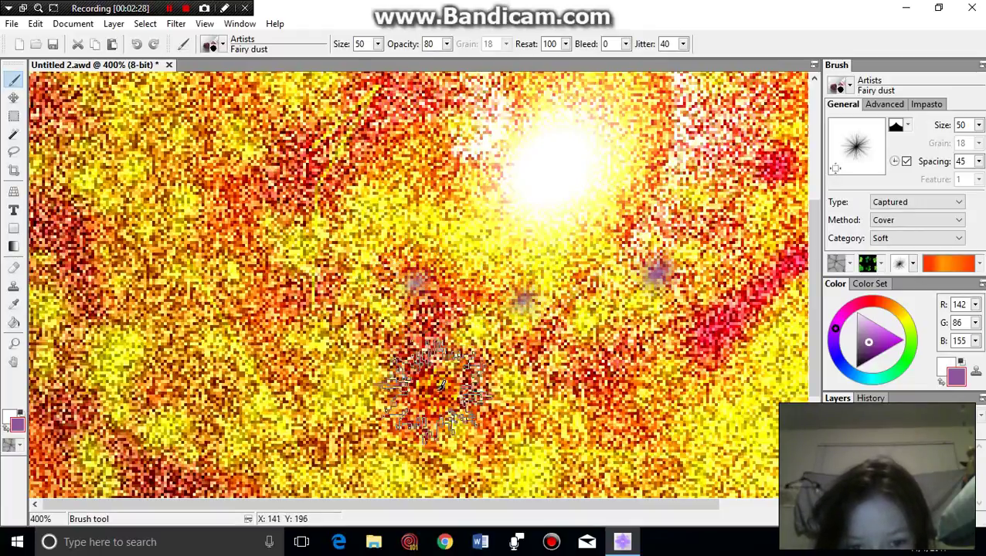
{"action": "left_click", "coordinate": [436, 387]}
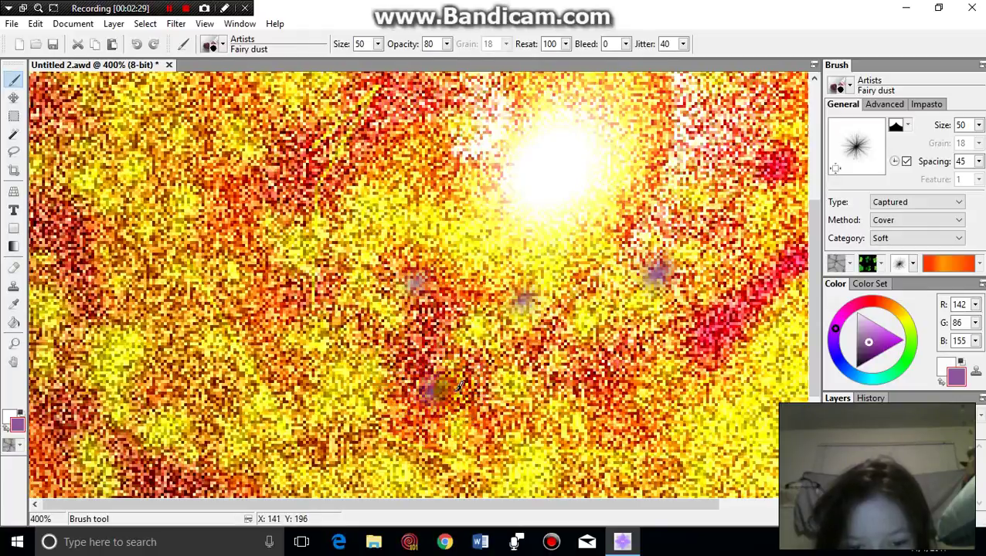
{"action": "left_click", "coordinate": [606, 389]}
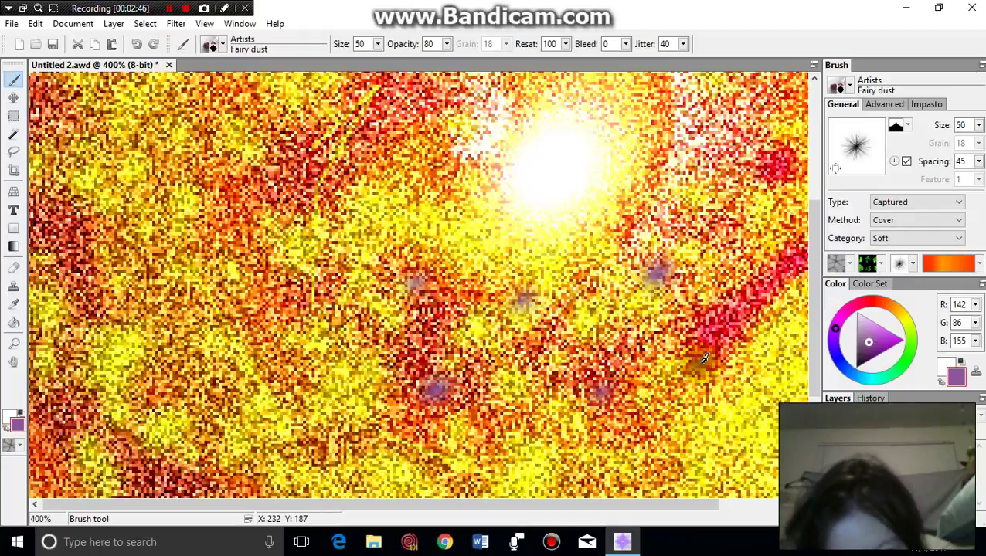
{"action": "left_click", "coordinate": [703, 358]}
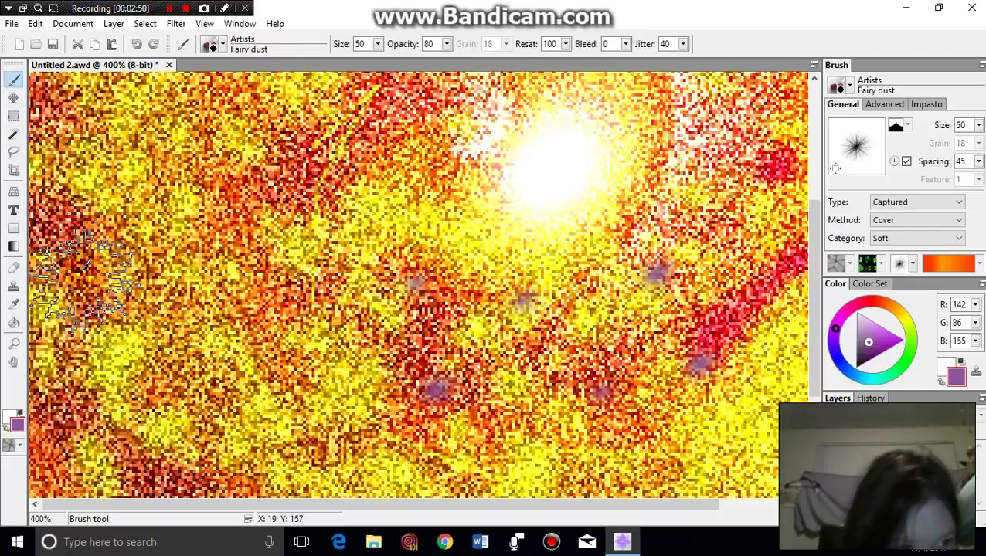
Step: Switch the brush from Fairy dust to the Basic crayons variant in the Crayons category
{"action": "left_click", "coordinate": [14, 134]}
{"action": "left_click", "coordinate": [130, 123]}
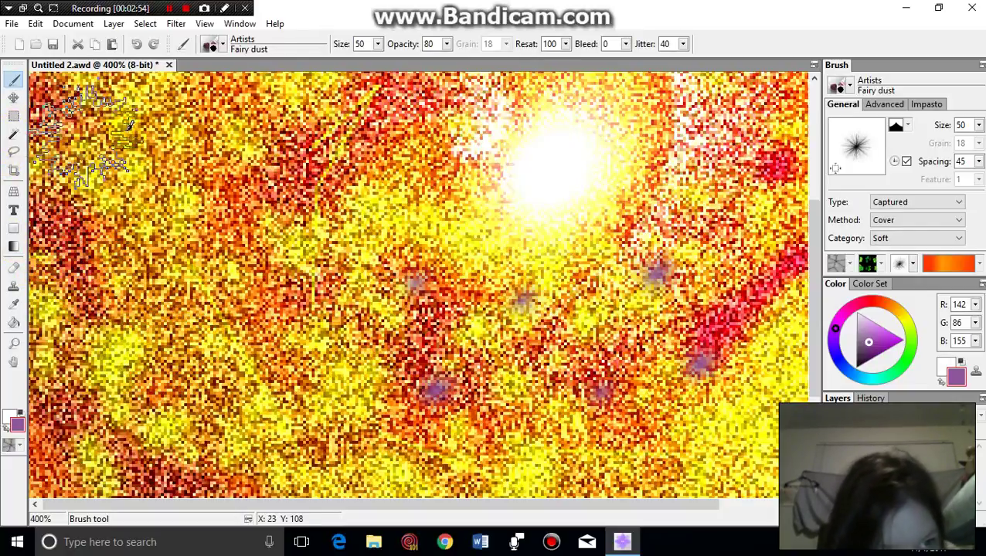
{"action": "left_click", "coordinate": [154, 97]}
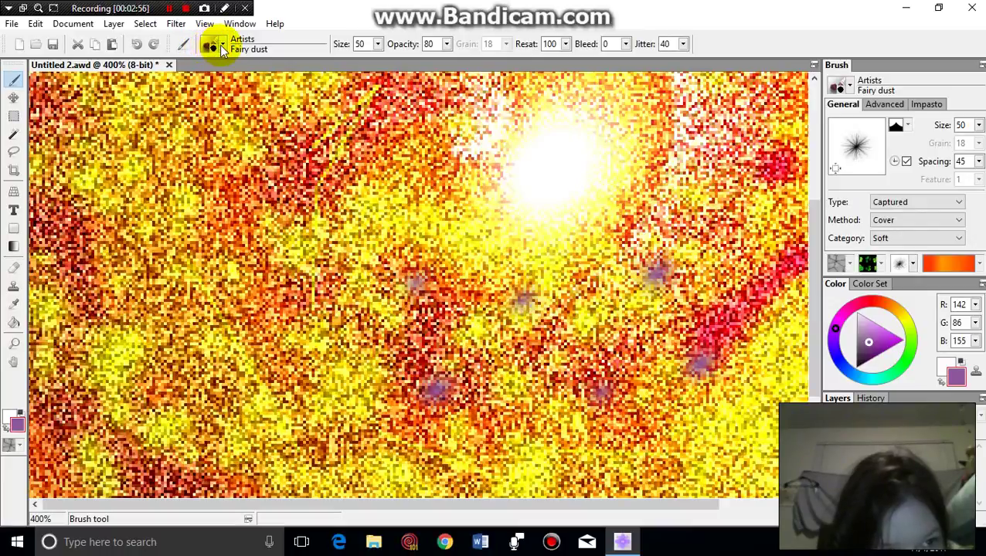
{"action": "left_click", "coordinate": [220, 45]}
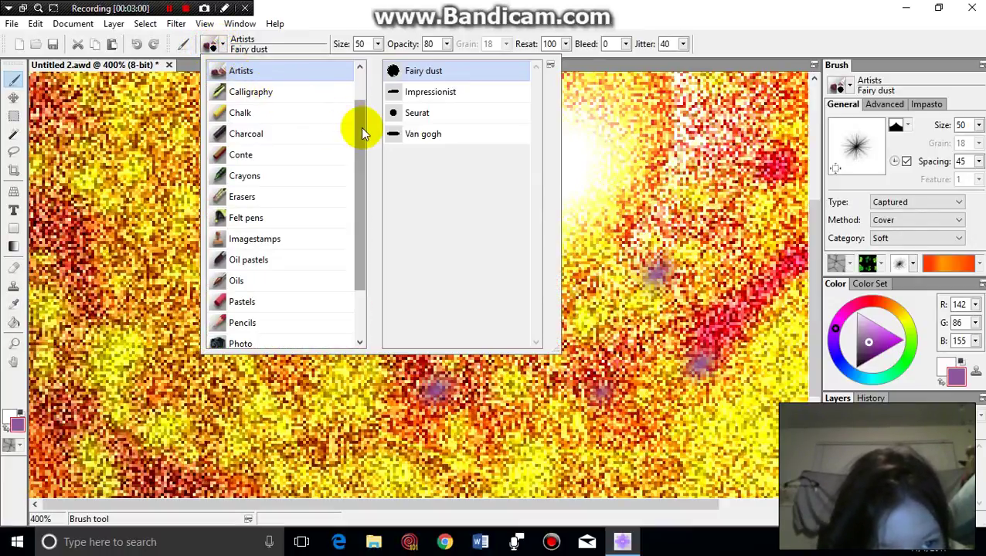
{"action": "left_click_drag", "start_coordinate": [361, 126], "coordinate": [360, 130]}
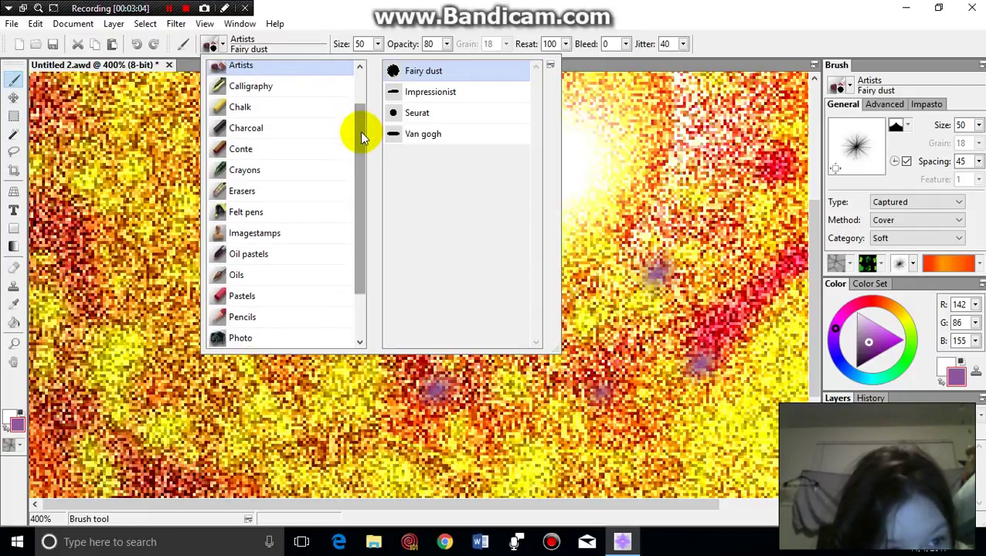
{"action": "left_click", "coordinate": [310, 170]}
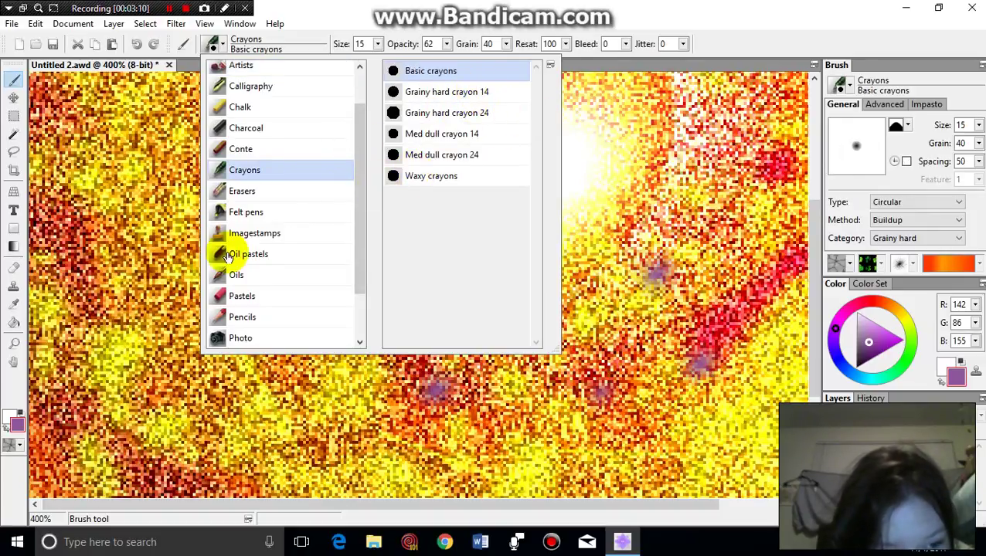
{"action": "left_click", "coordinate": [188, 266]}
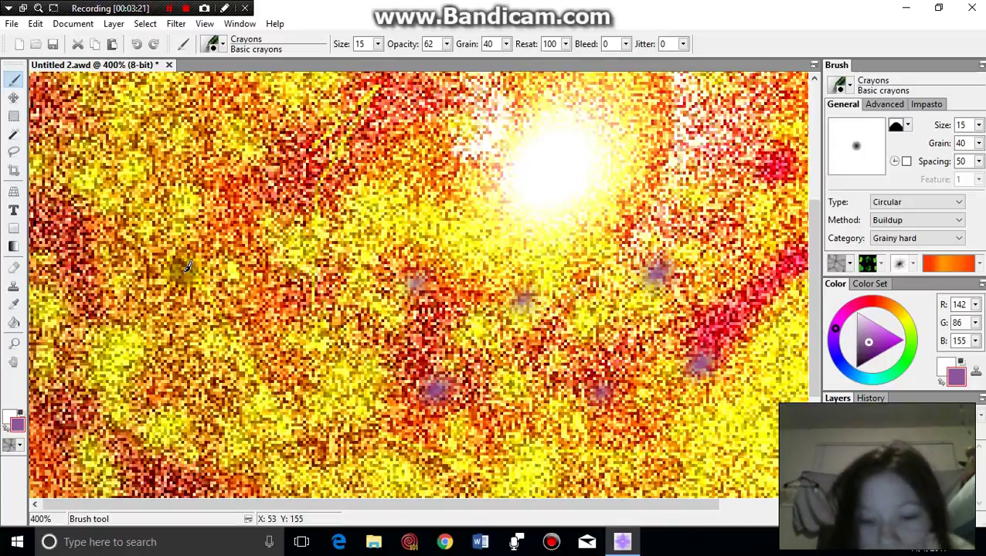
Step: Dab ten separate spots with the Basic crayons brush across the area to the left of the white glow and existing purple spots
{"action": "left_click", "coordinate": [184, 268]}
{"action": "left_click", "coordinate": [267, 238]}
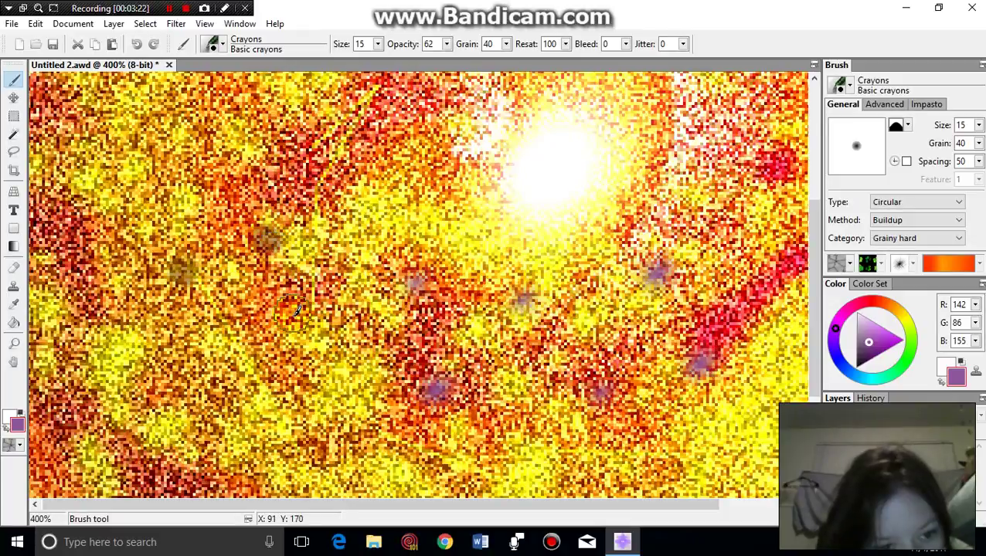
{"action": "left_click", "coordinate": [302, 346]}
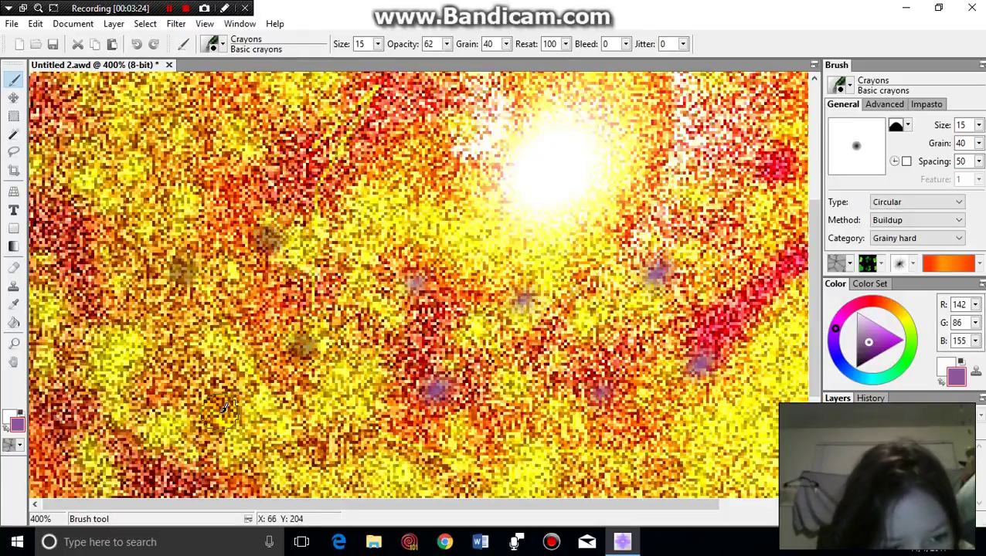
{"action": "left_click", "coordinate": [223, 409]}
{"action": "left_click", "coordinate": [338, 439]}
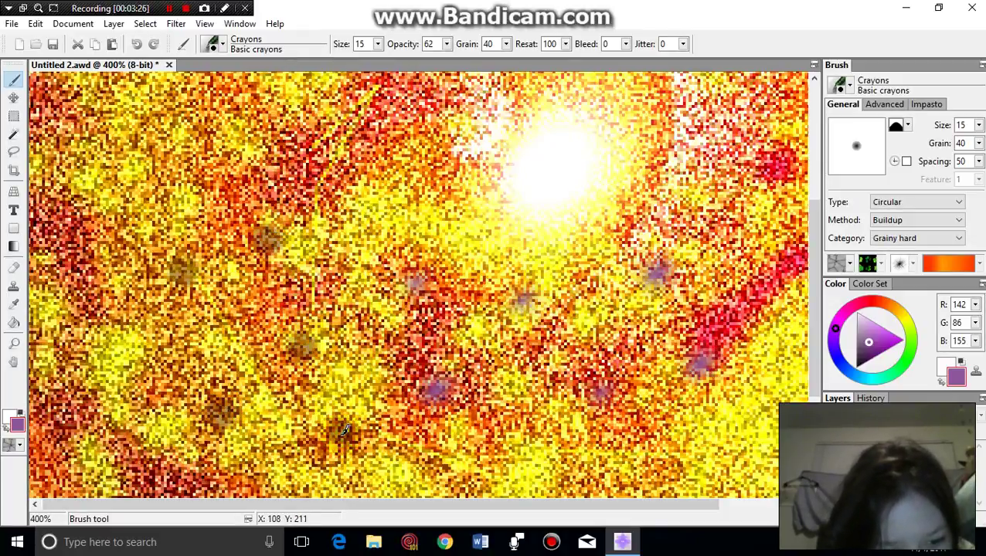
{"action": "left_click", "coordinate": [362, 304]}
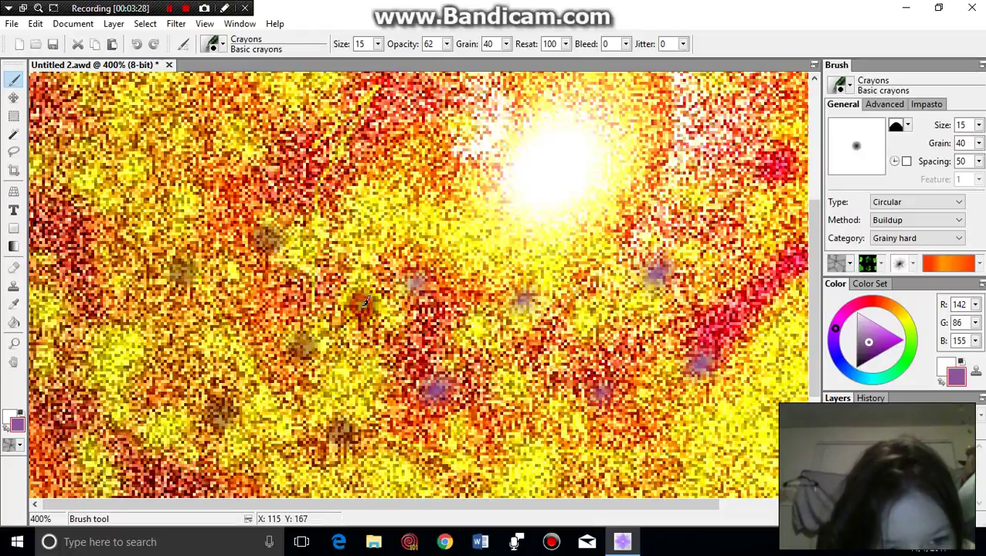
{"action": "left_click", "coordinate": [224, 162]}
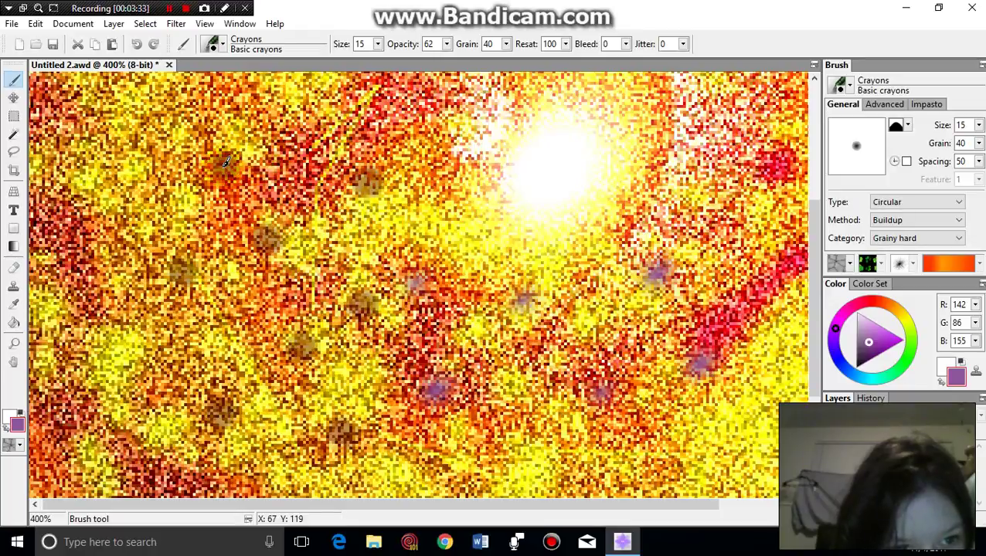
{"action": "left_click", "coordinate": [114, 219]}
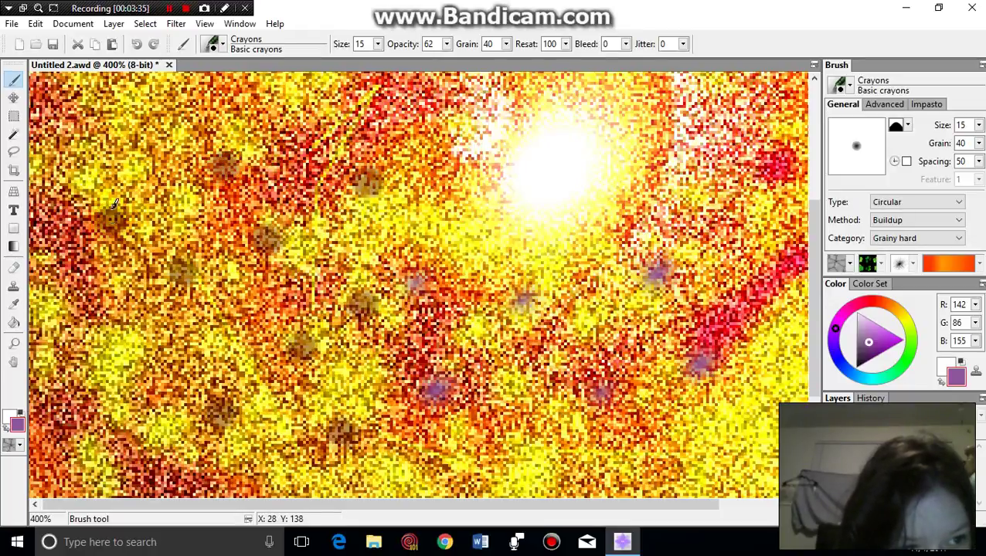
{"action": "left_click", "coordinate": [130, 129]}
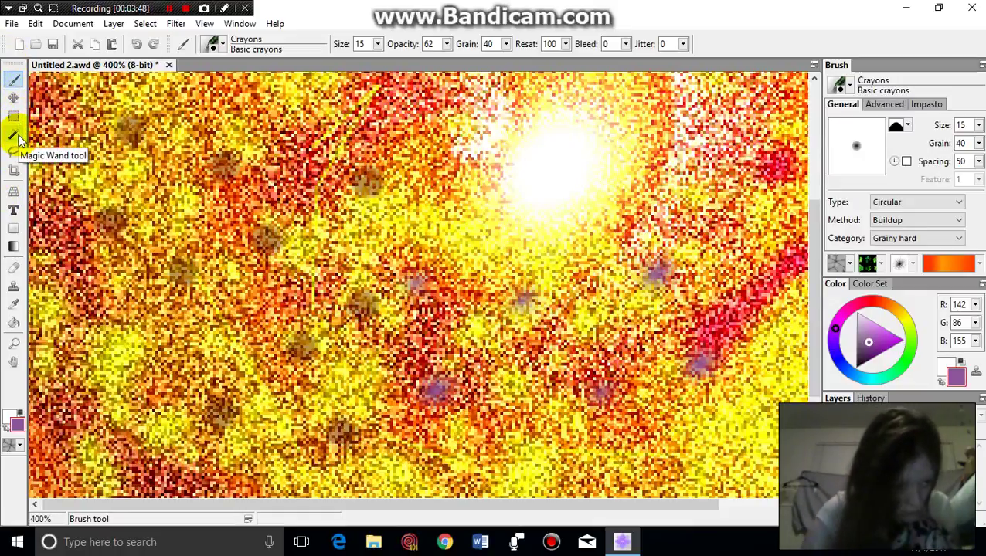
Step: Try covering the canvas with a spiral Sun orange gradient, and undo the fill
{"action": "left_click", "coordinate": [15, 246]}
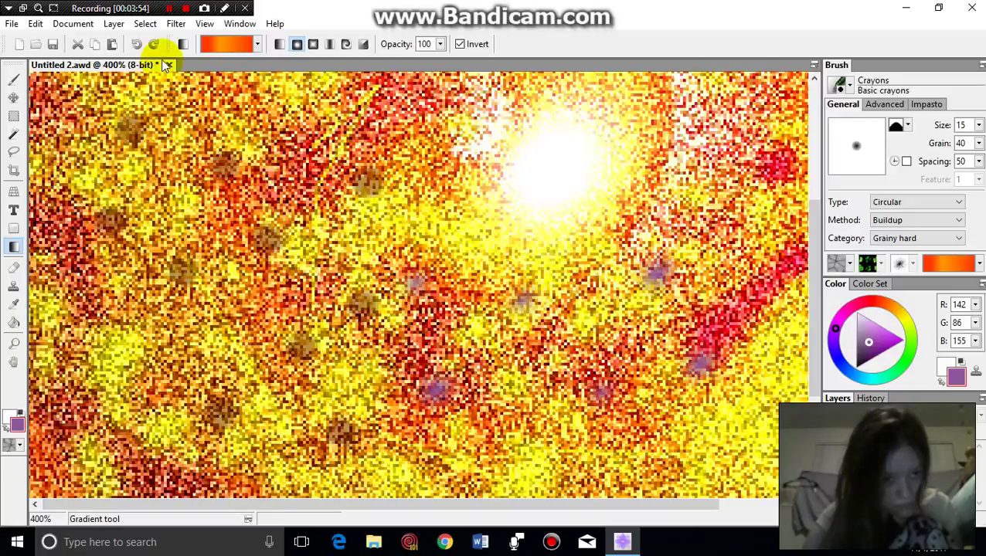
{"action": "left_click", "coordinate": [259, 43]}
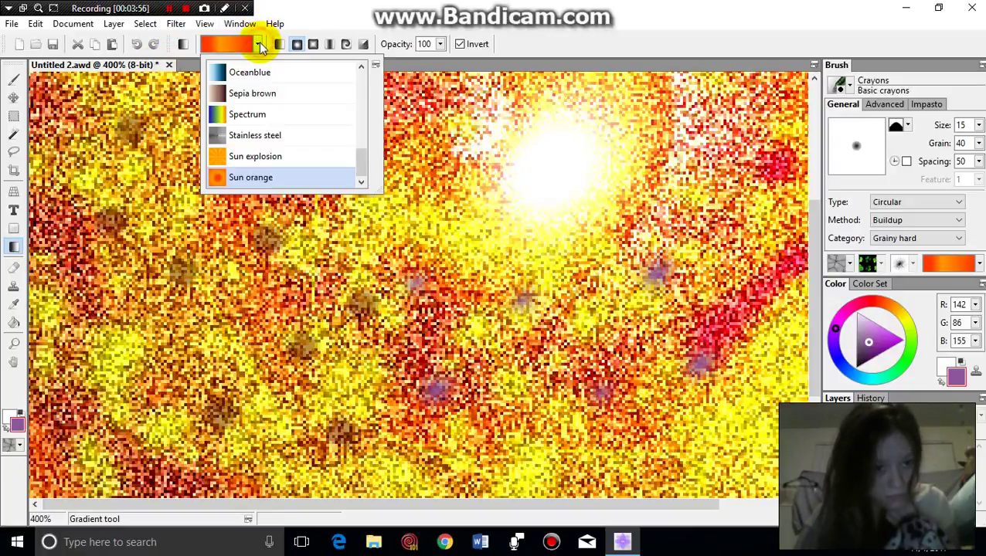
{"action": "left_click", "coordinate": [349, 42]}
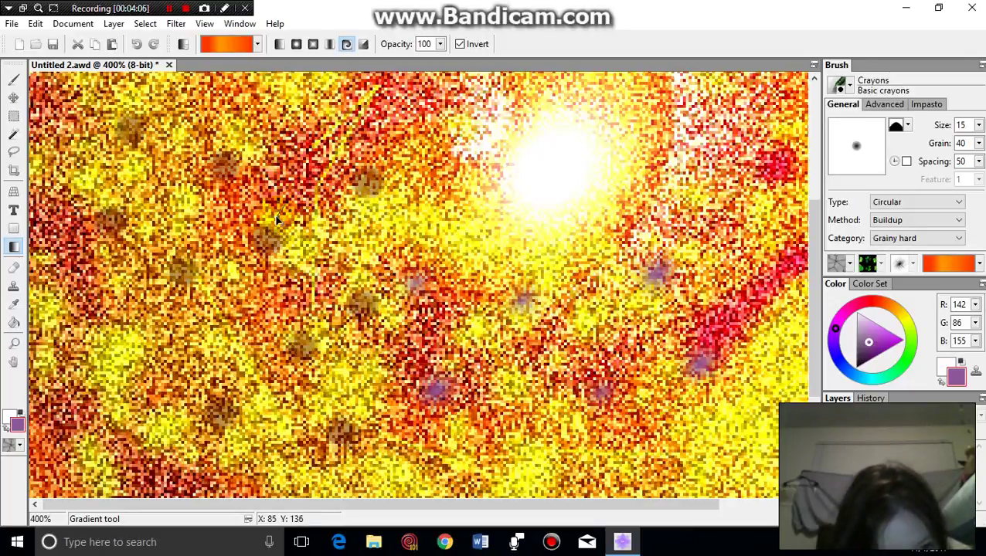
{"action": "left_click_drag", "start_coordinate": [277, 218], "coordinate": [278, 231]}
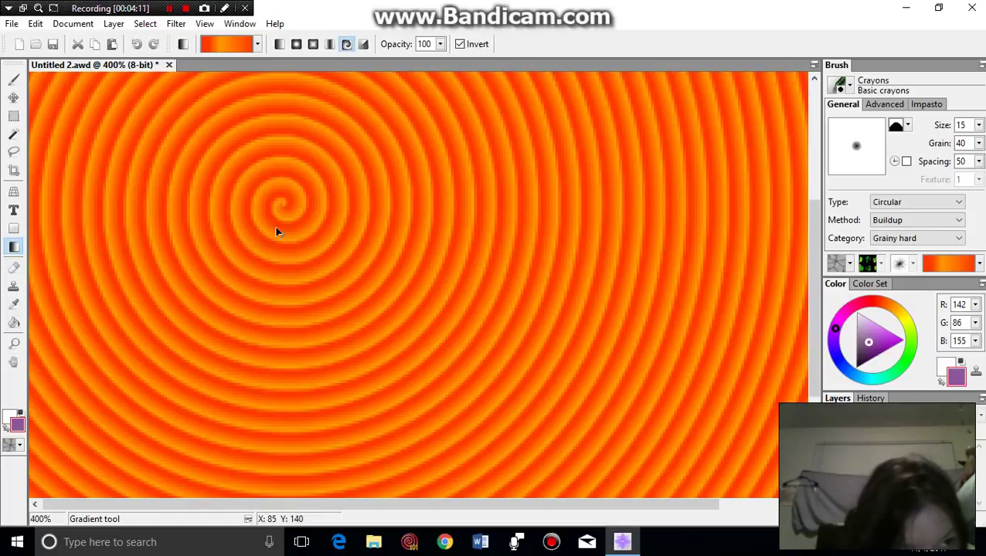
{"action": "left_click", "coordinate": [135, 46]}
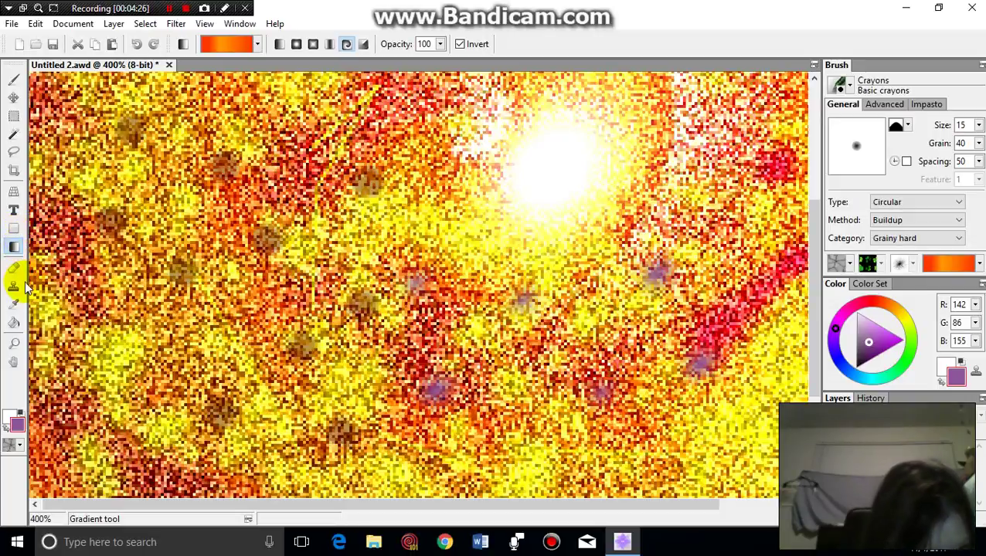
Step: Start a text entry with the Text tool just right of the crayon dabs, below and left of the white glow
{"action": "left_click", "coordinate": [14, 211]}
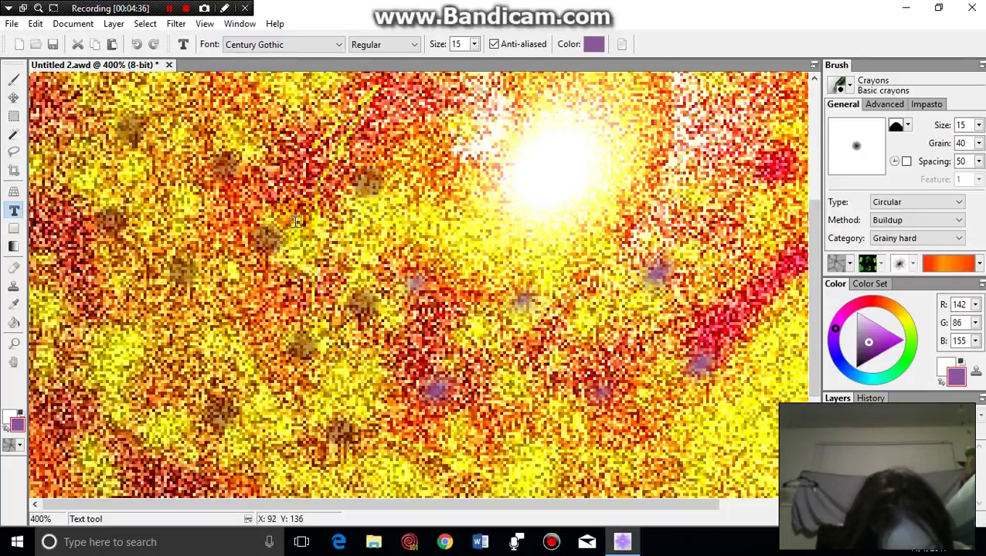
{"action": "left_click", "coordinate": [309, 267]}
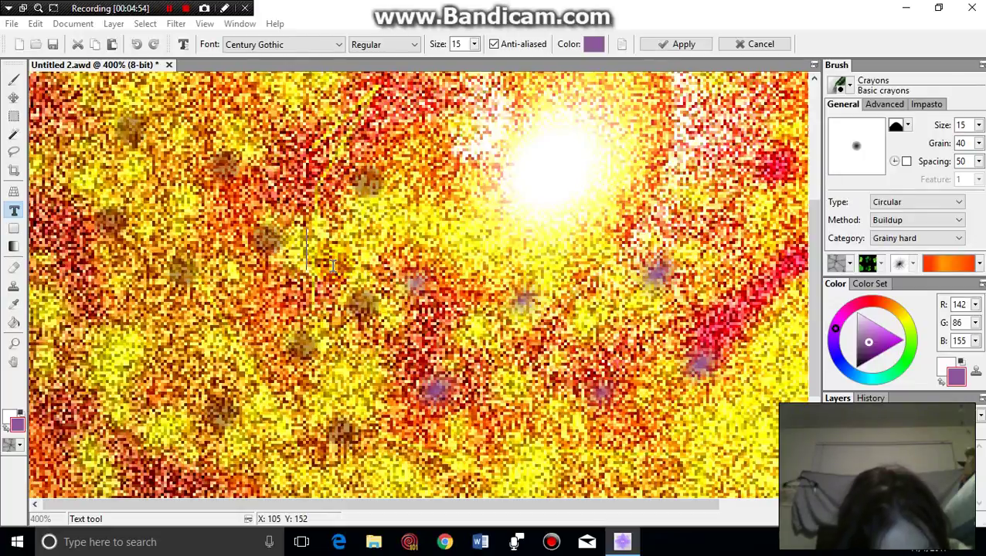
Step: Try the word "Sunlight" in the purple text colour and delete it again
{"action": "type", "text": "S"}
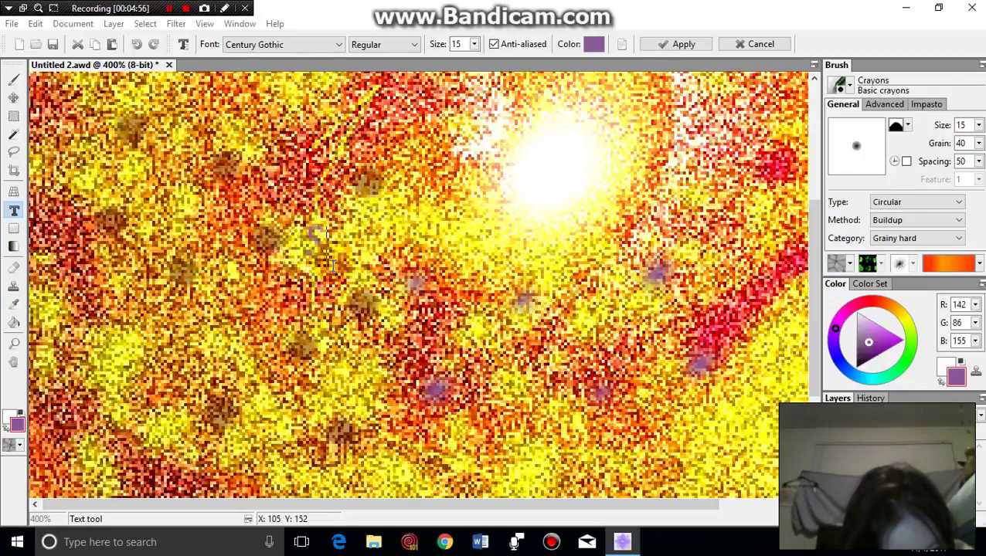
{"action": "type", "text": "un"}
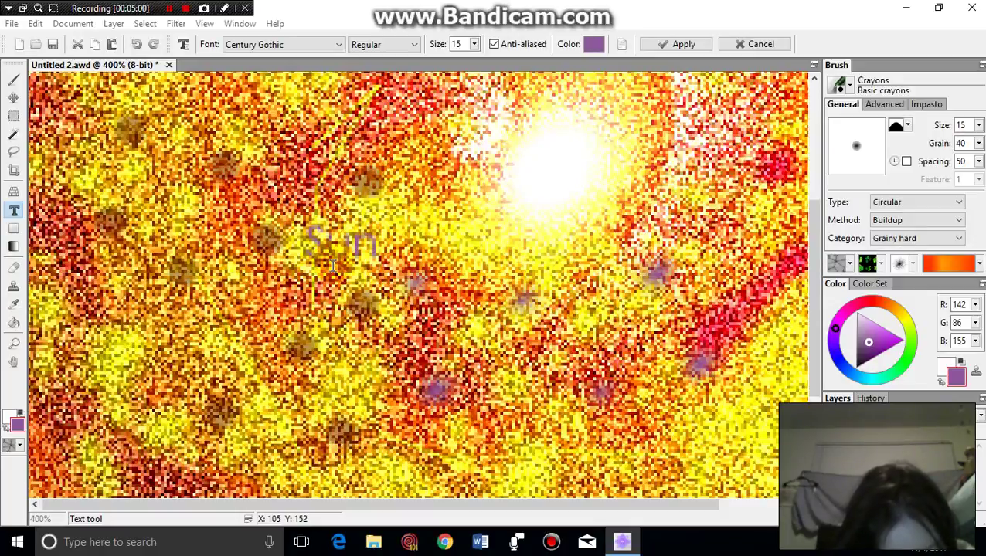
{"action": "type", "text": "di"}
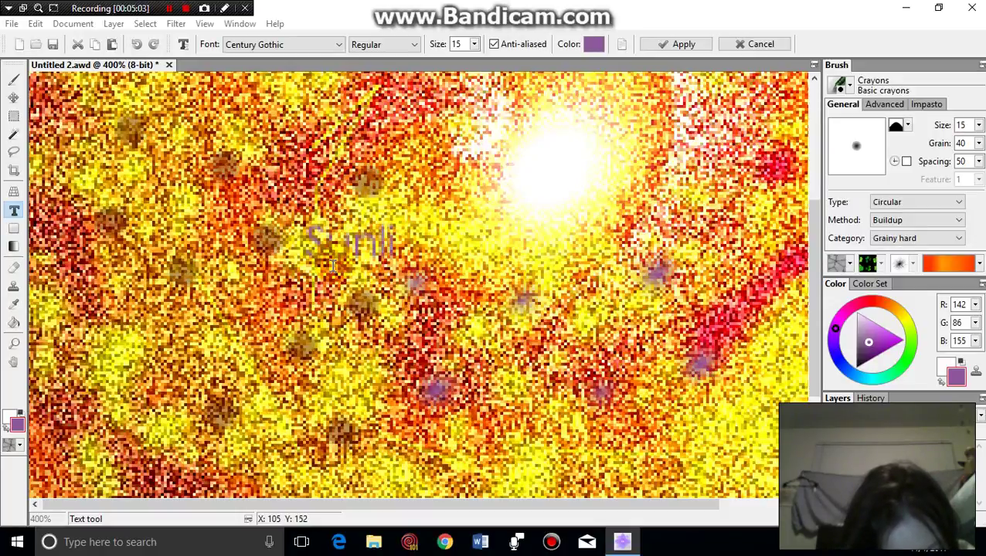
{"action": "type", "text": "ght"}
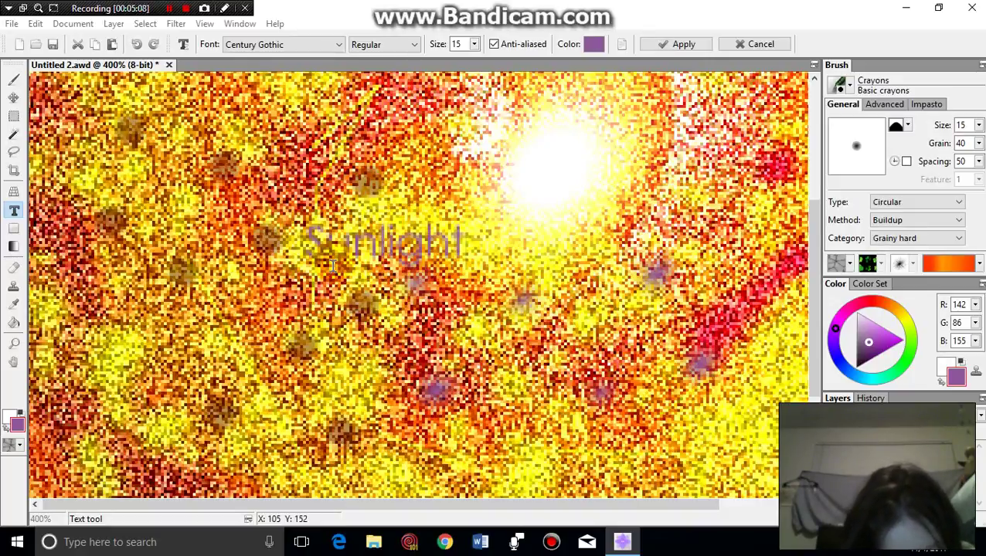
{"action": "key", "text": "BackSpace"}
{"action": "key", "text": "BackSpace"}
{"action": "key", "text": "BackSpace"}
{"action": "key", "text": "BackSpace"}
{"action": "key", "text": "BackSpace"}
{"action": "key", "text": "BackSpace"}
{"action": "key", "text": "BackSpace"}
{"action": "key", "text": "BackSpace"}
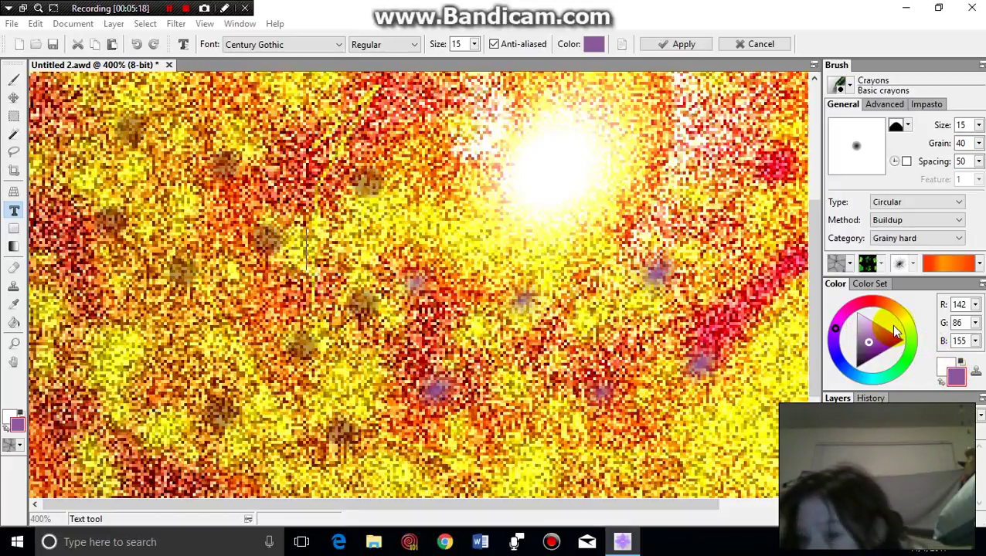
Step: Change the text colour to a near-black, R 6, G 4, B 7 (060407)
{"action": "left_click_drag", "start_coordinate": [894, 331], "coordinate": [836, 349]}
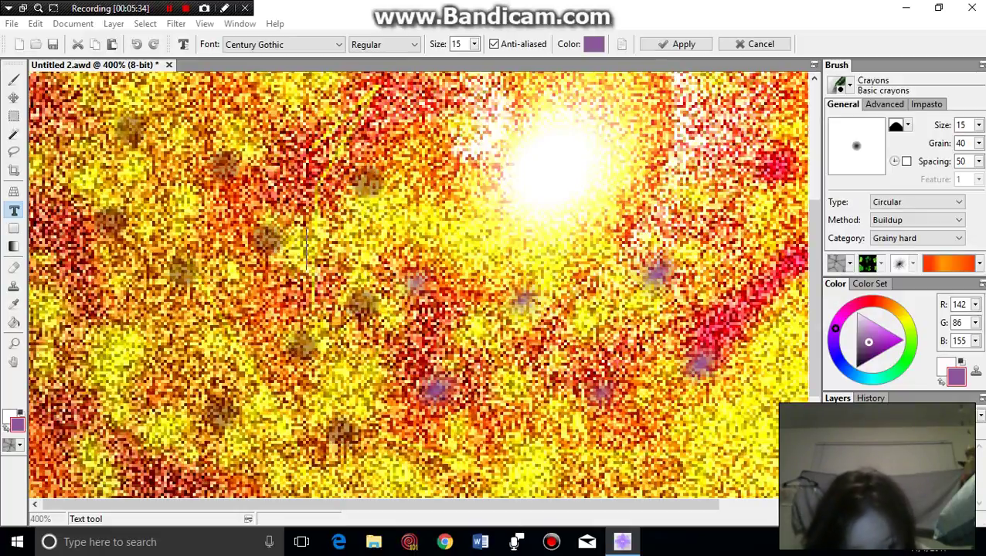
{"action": "left_click", "coordinate": [17, 424]}
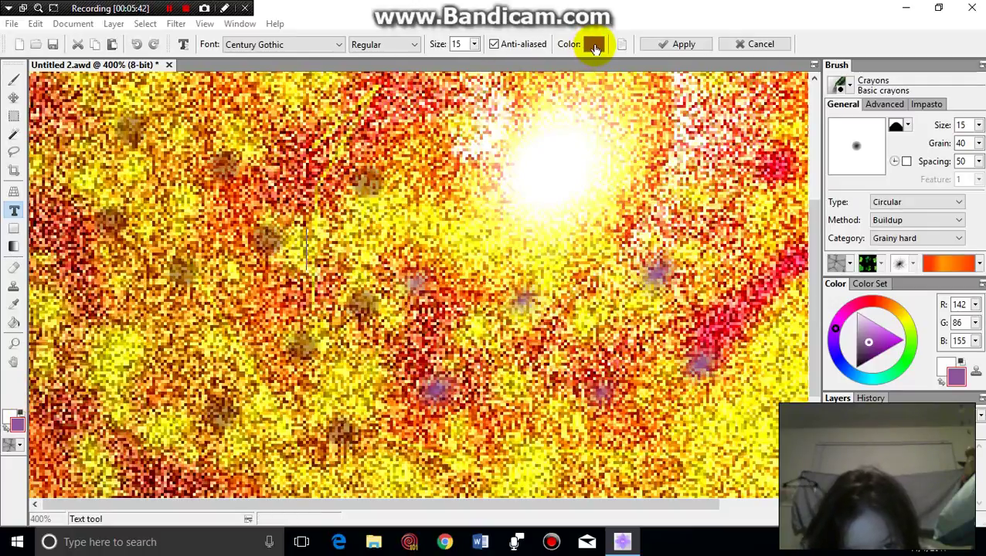
{"action": "left_click", "coordinate": [594, 46]}
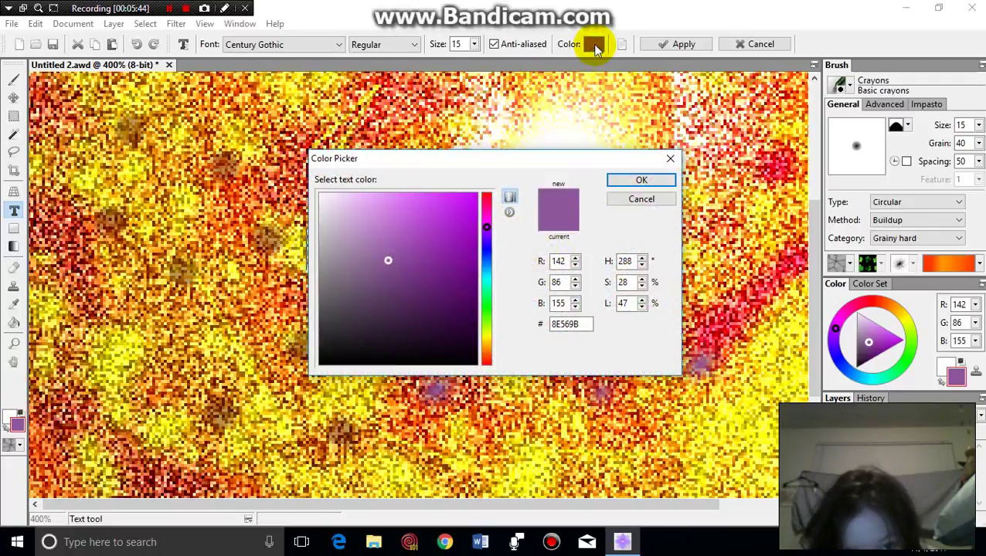
{"action": "left_click", "coordinate": [489, 224]}
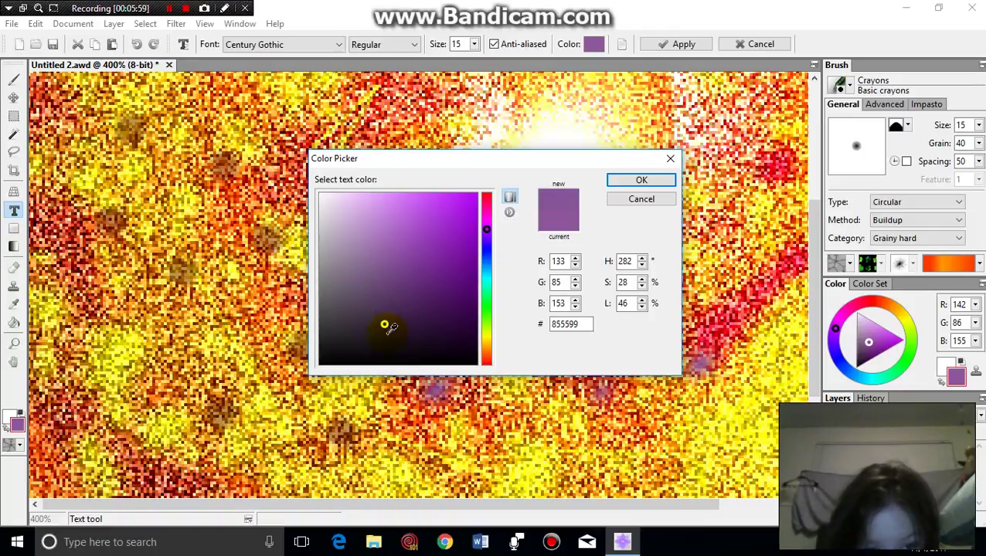
{"action": "left_click_drag", "start_coordinate": [384, 324], "coordinate": [390, 356]}
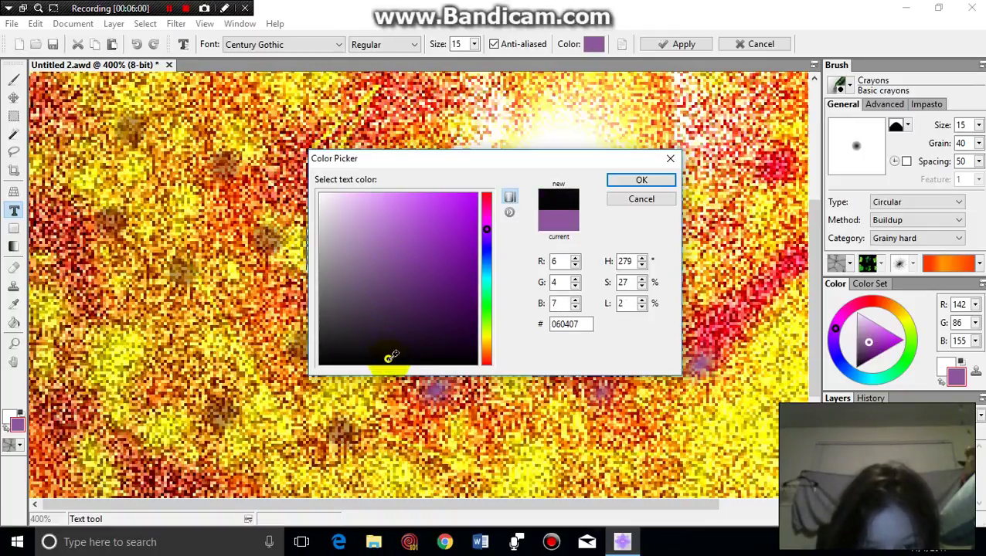
{"action": "left_click", "coordinate": [651, 179]}
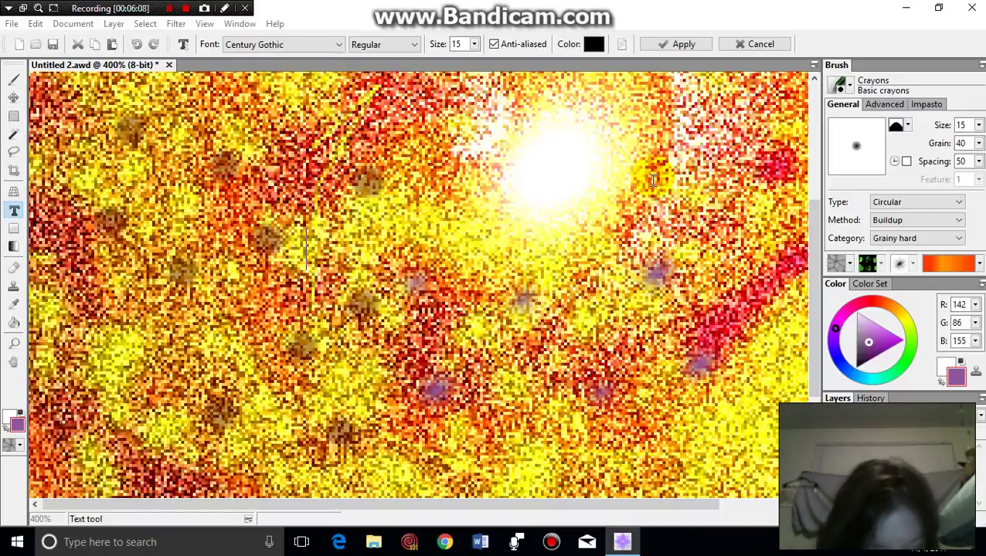
Step: Enter the title "Sunlight Meadow" in the open text entry and apply it to the artwork
{"action": "type", "text": "S"}
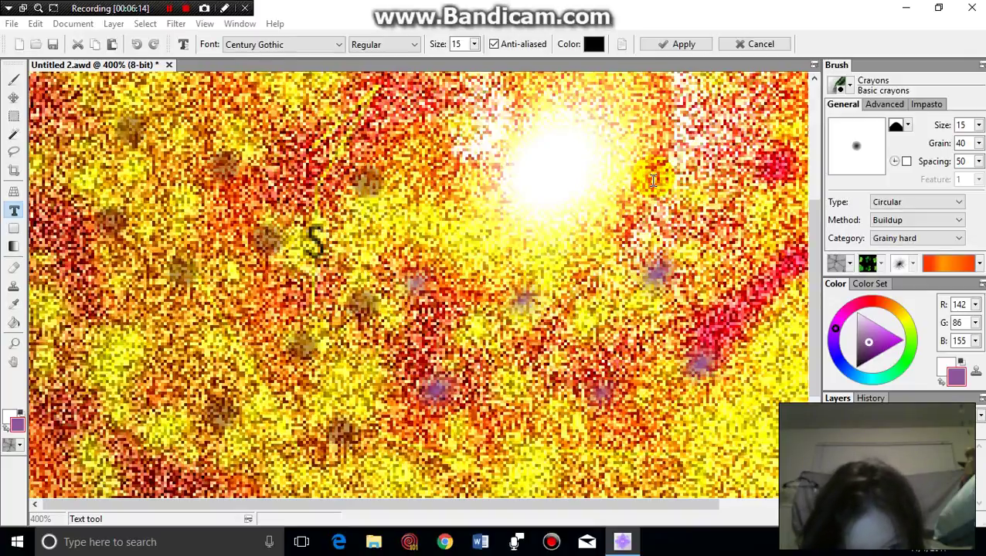
{"action": "type", "text": "u"}
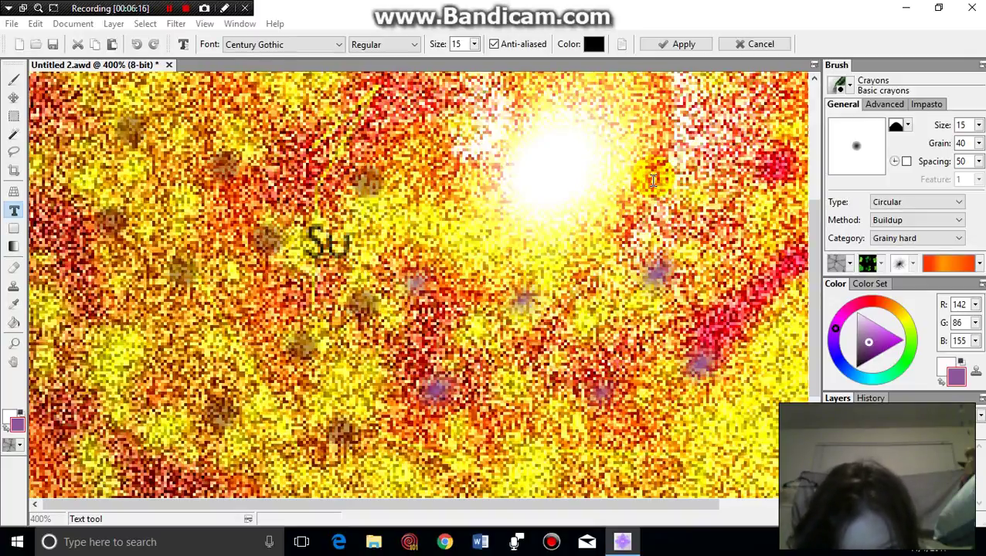
{"action": "type", "text": "n"}
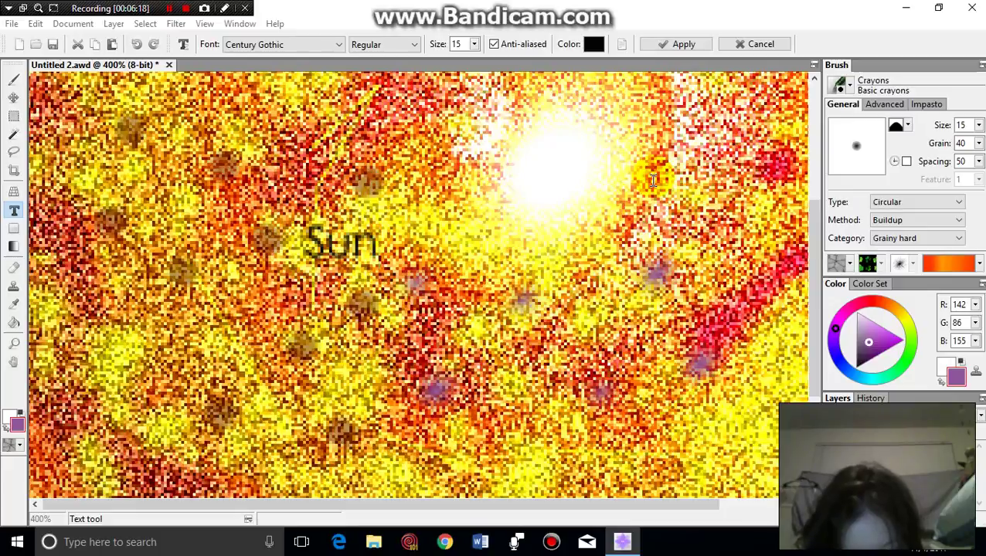
{"action": "type", "text": "light"}
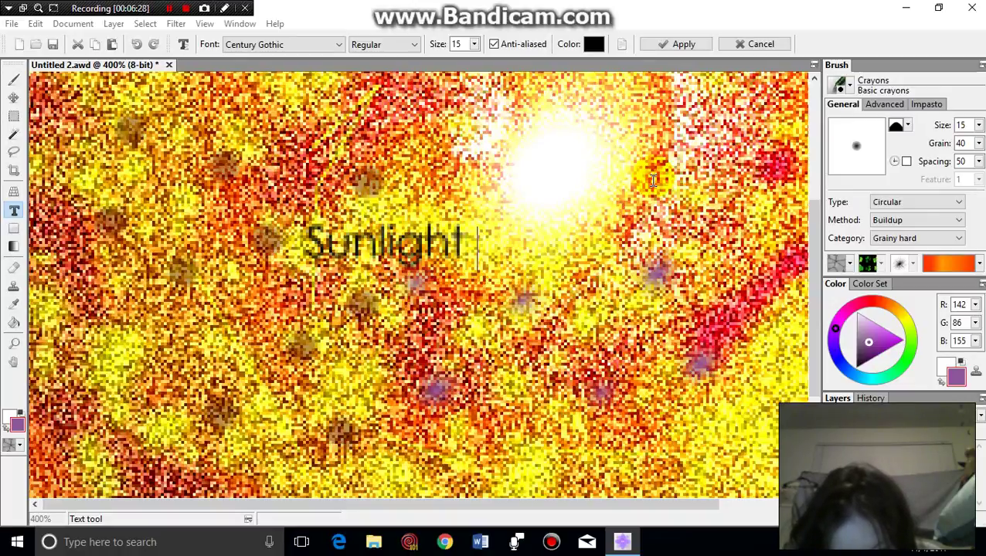
{"action": "type", "text": " Mi"}
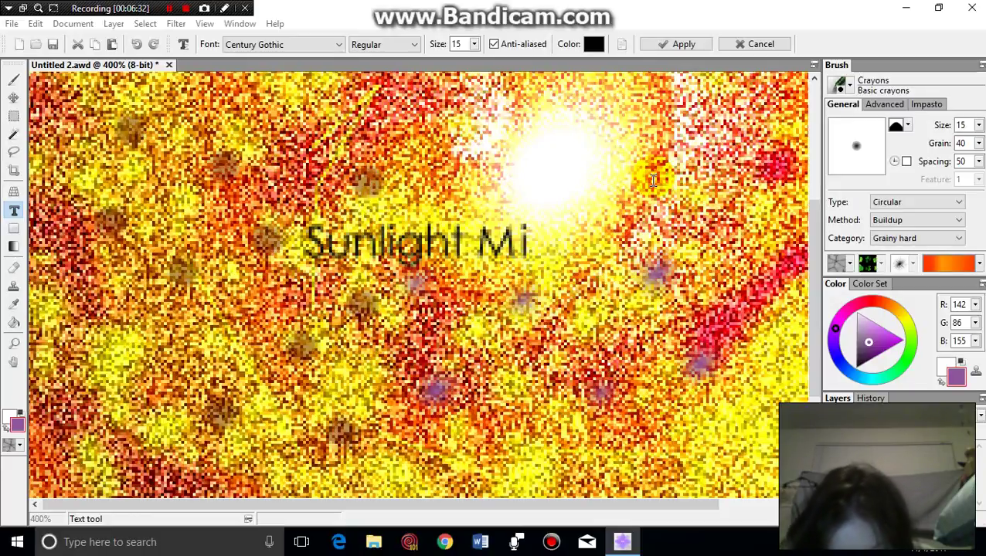
{"action": "key", "text": "BackSpace"}
{"action": "type", "text": "e"}
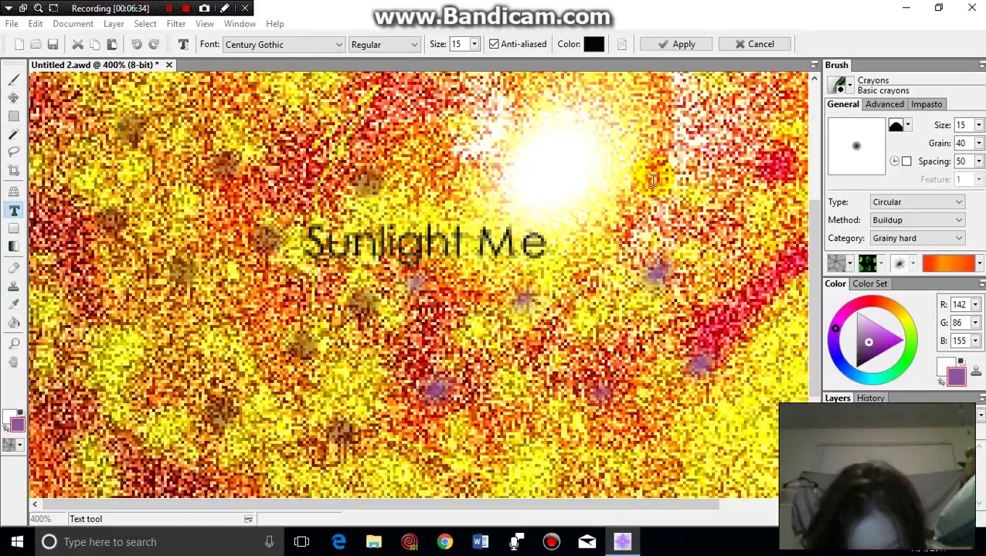
{"action": "type", "text": "adow"}
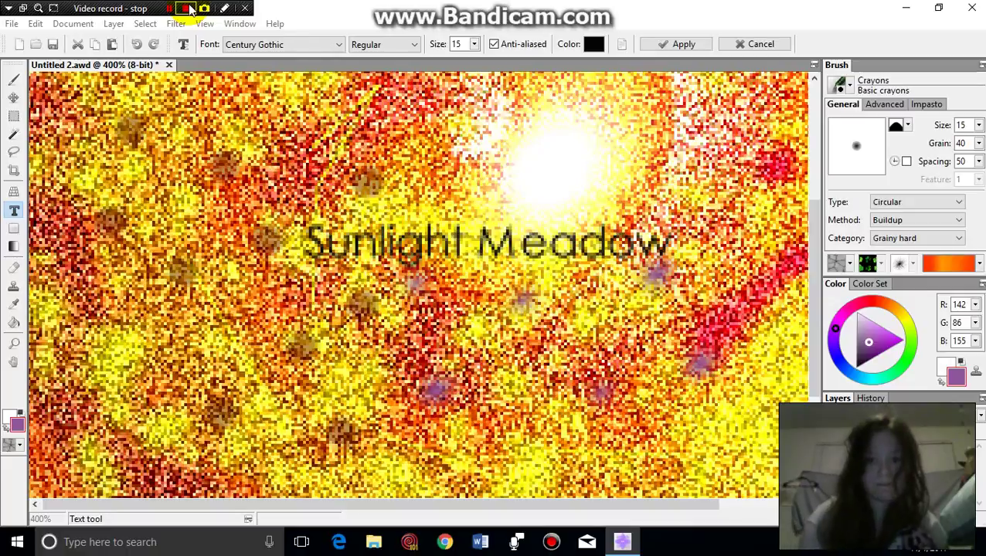
{"action": "left_click", "coordinate": [651, 44]}
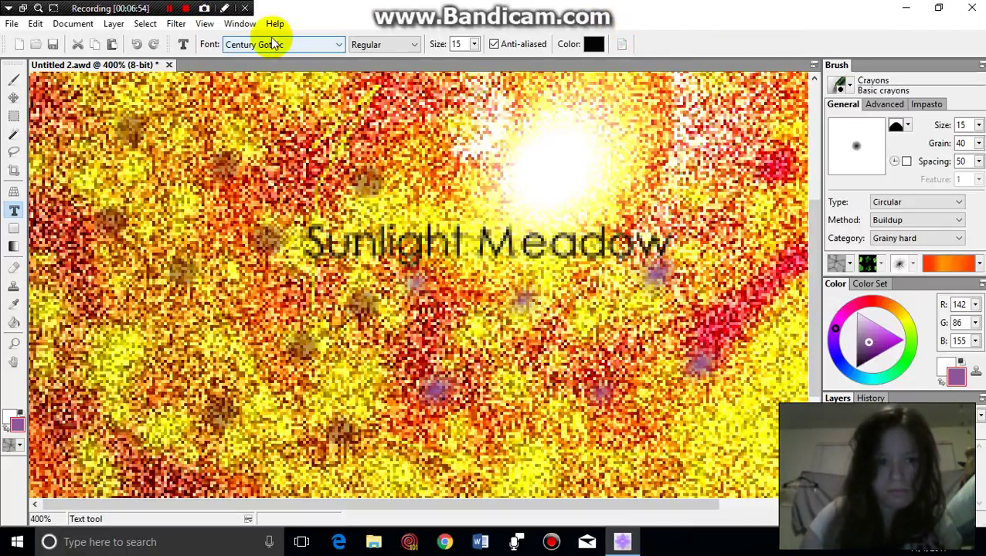